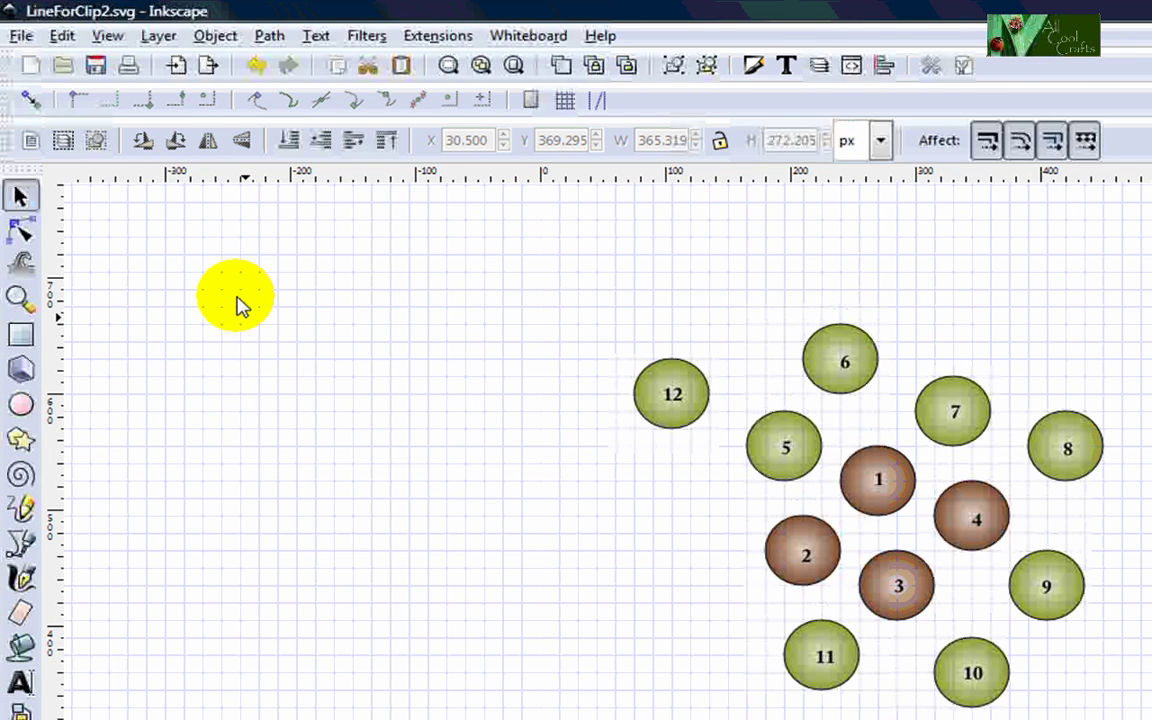
Add a new layer named 'Black line' above the current layer.
left_click(158, 35)
left_click(174, 66)
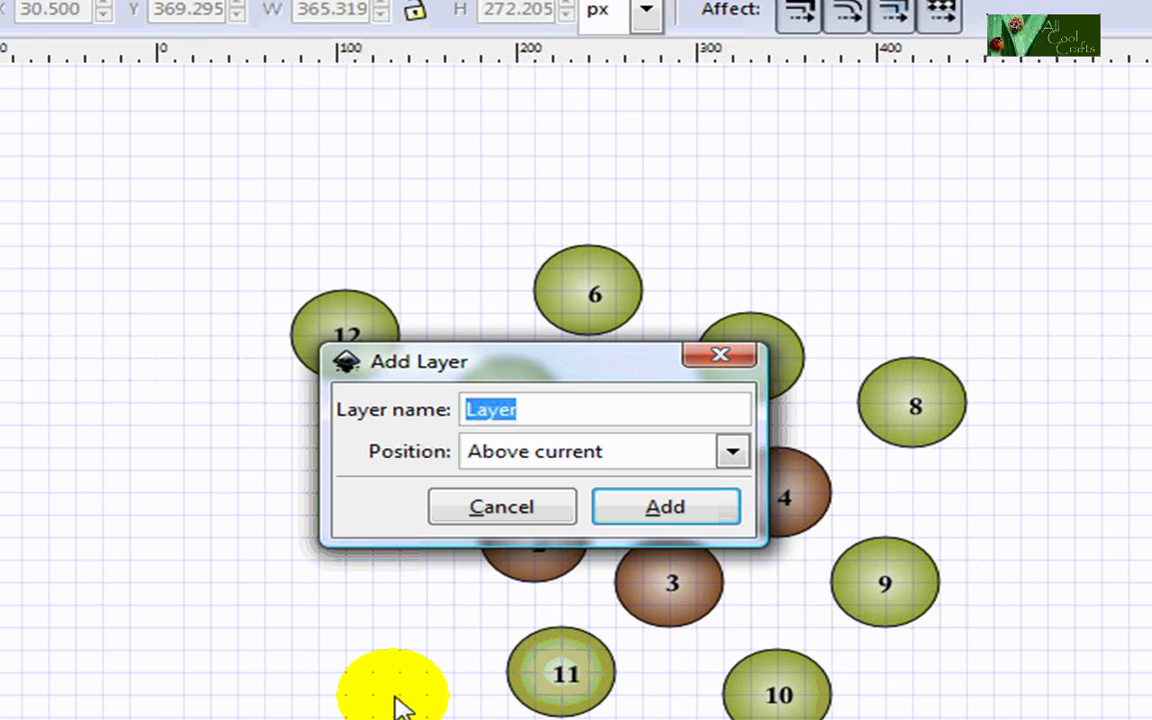
type("Black line")
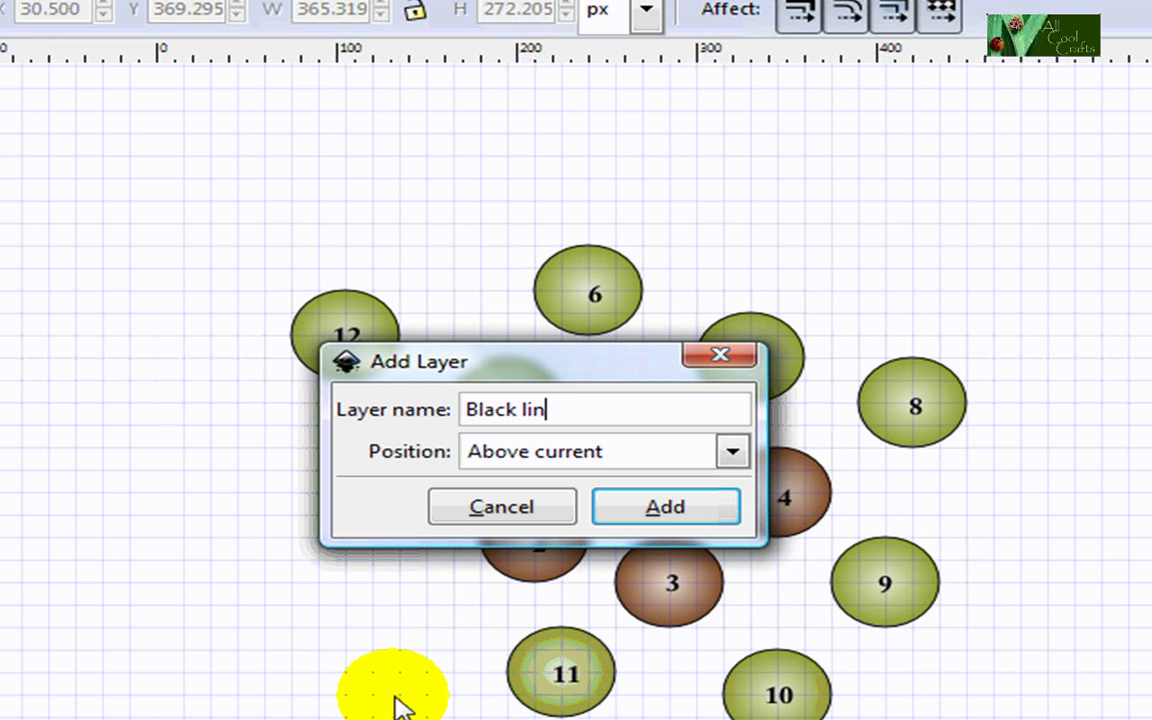
left_click(673, 510)
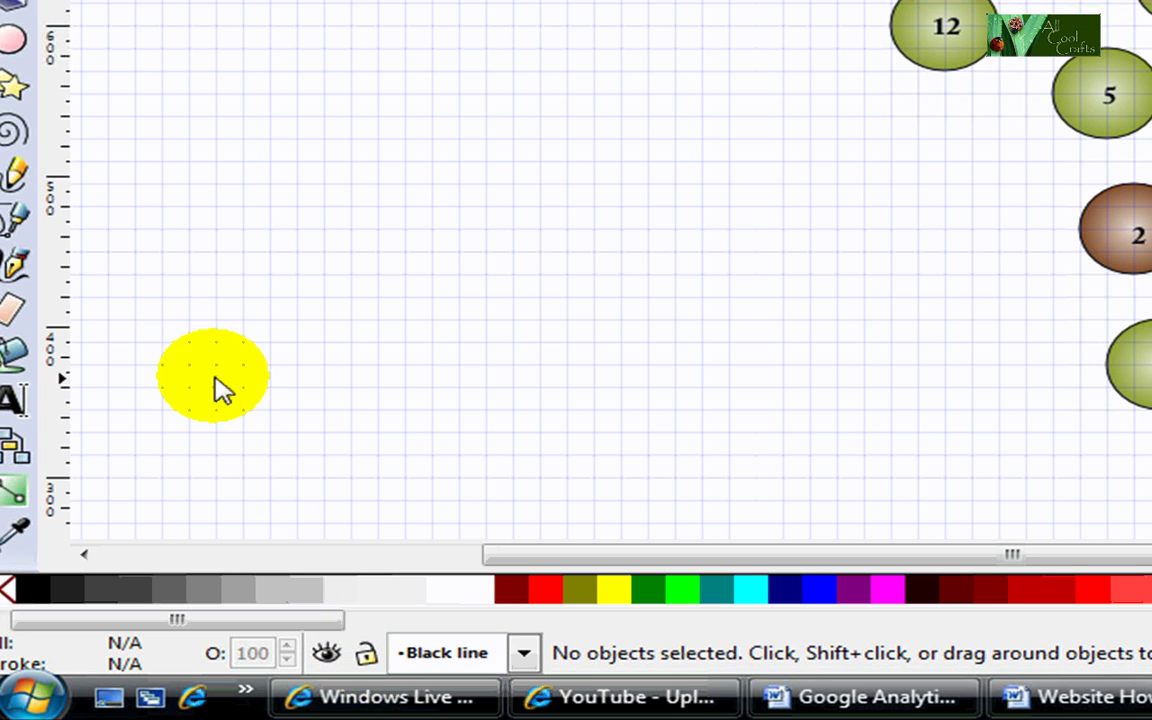
With the Bezier tool, start a path placing nodes on circles 1, 2, 3, 5, 6 and 7.
left_click(12, 222)
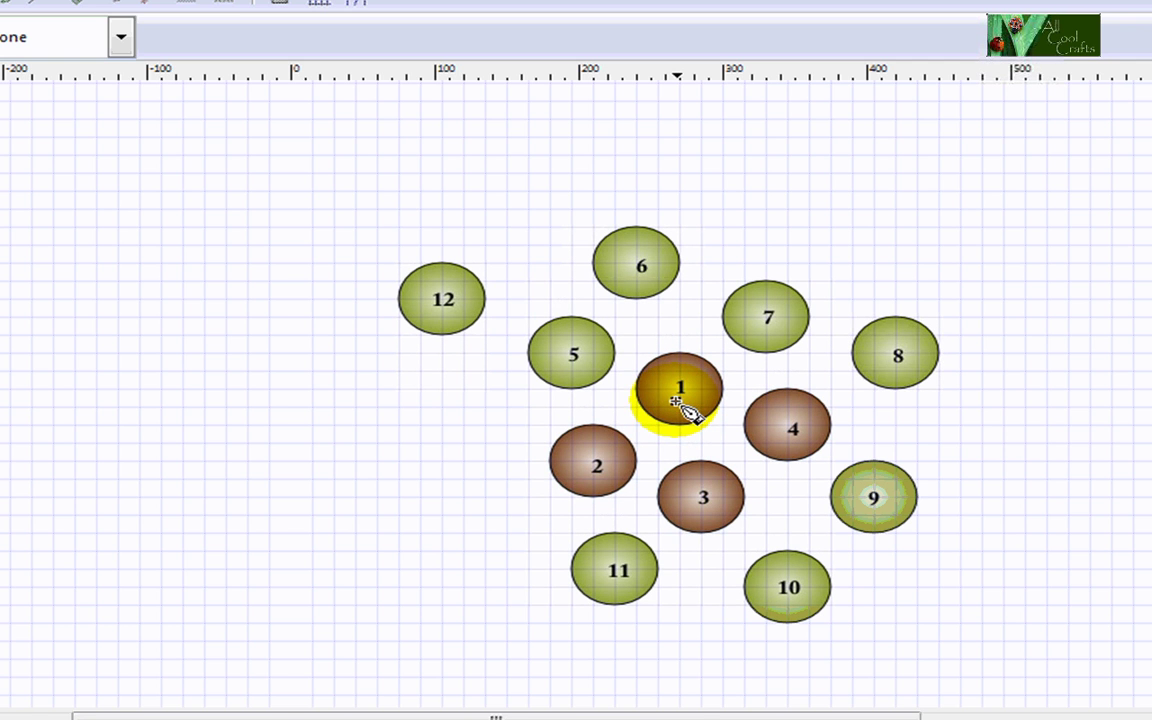
left_click(676, 401)
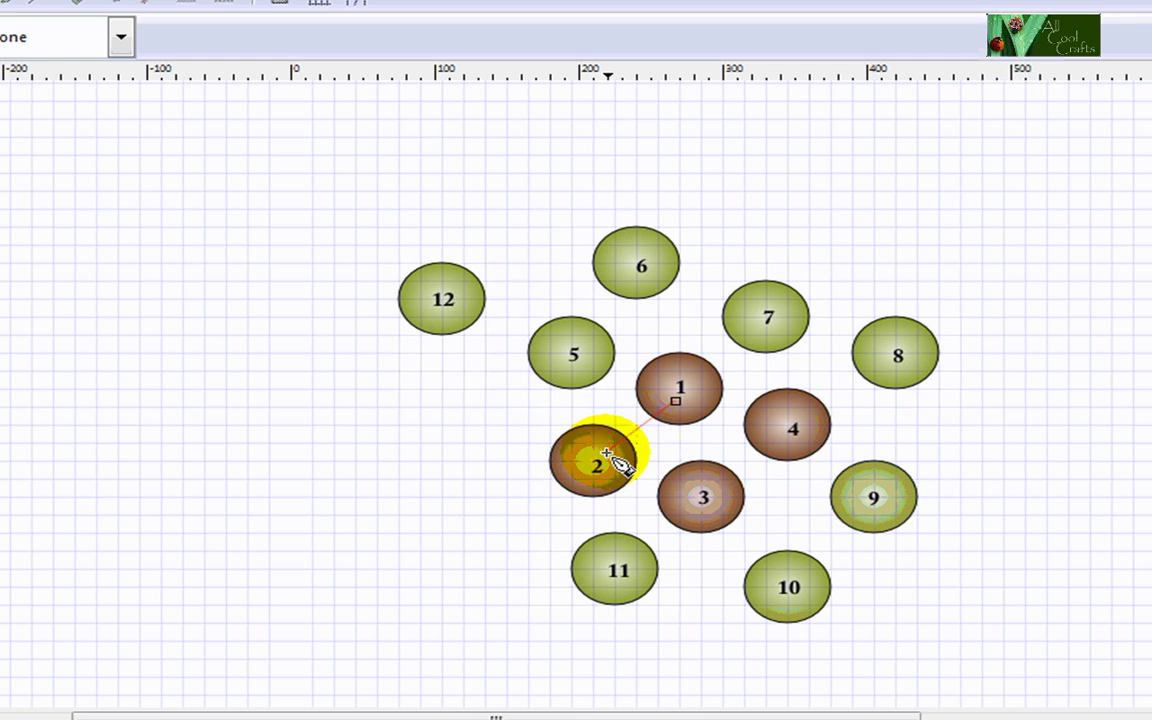
left_click(607, 455)
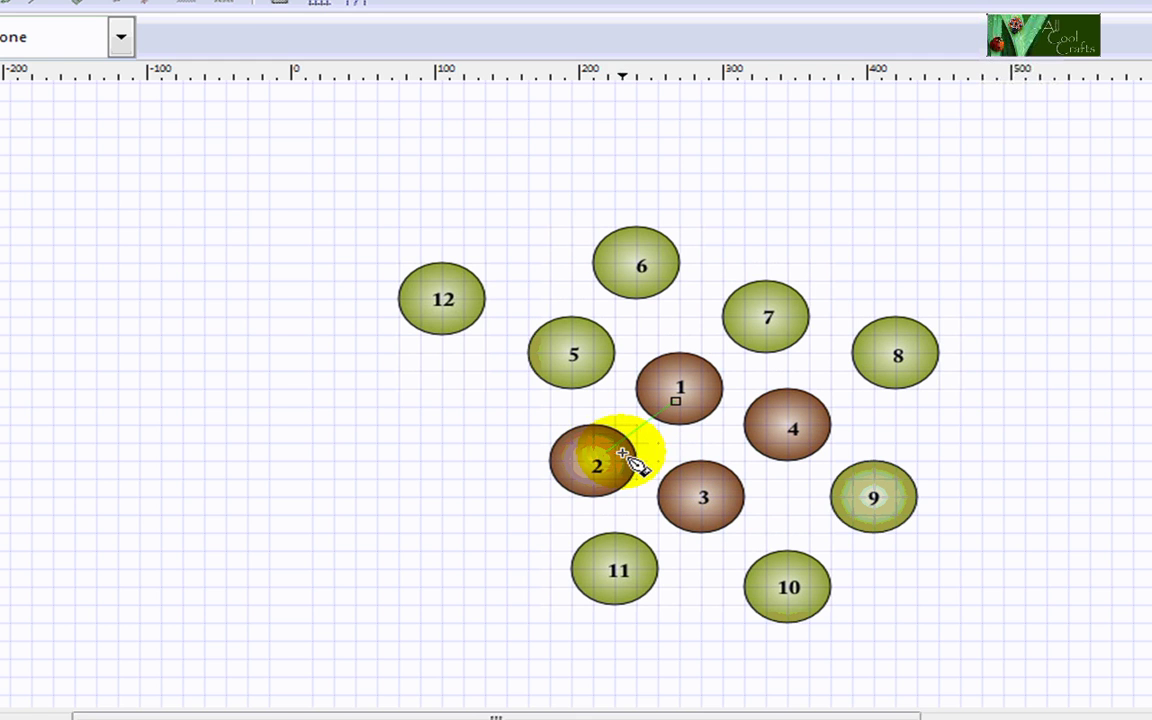
left_click(707, 486)
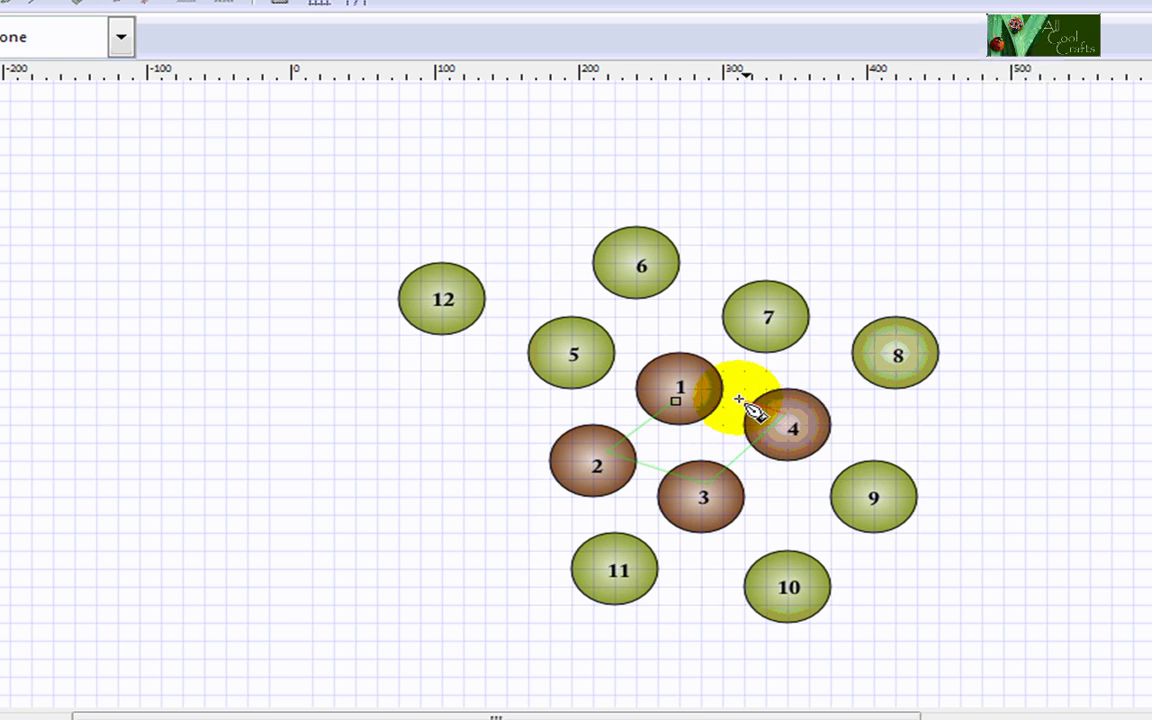
left_click(587, 345)
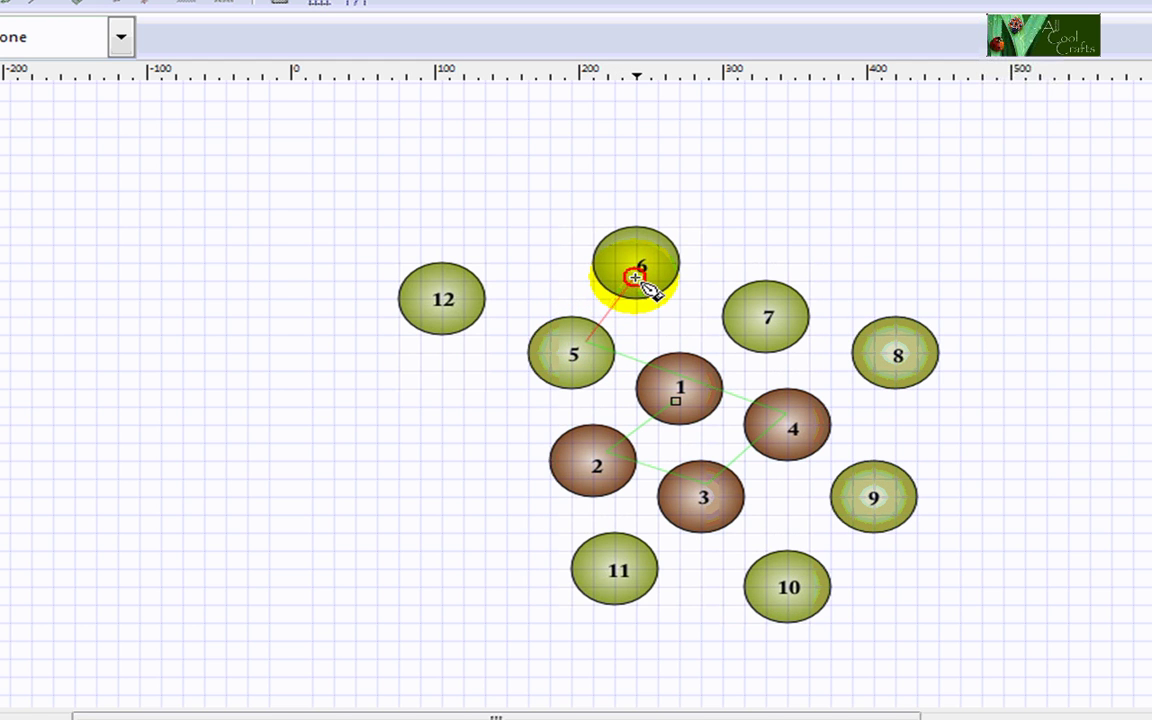
left_click(636, 278)
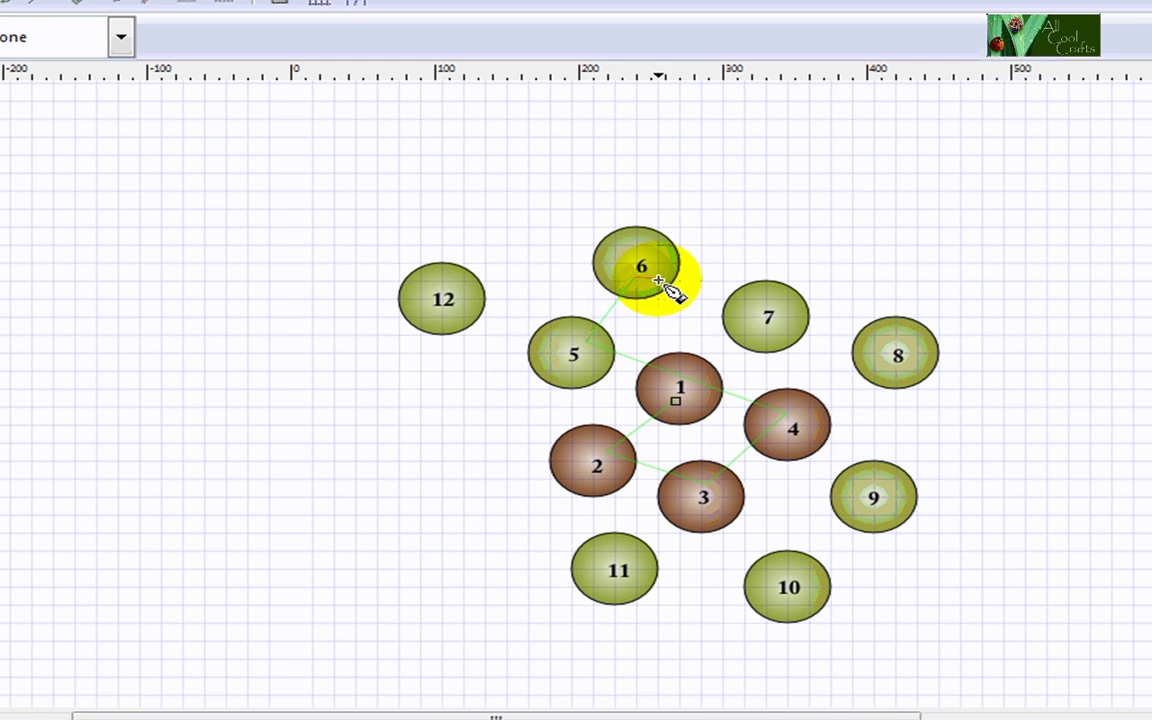
left_click(753, 316)
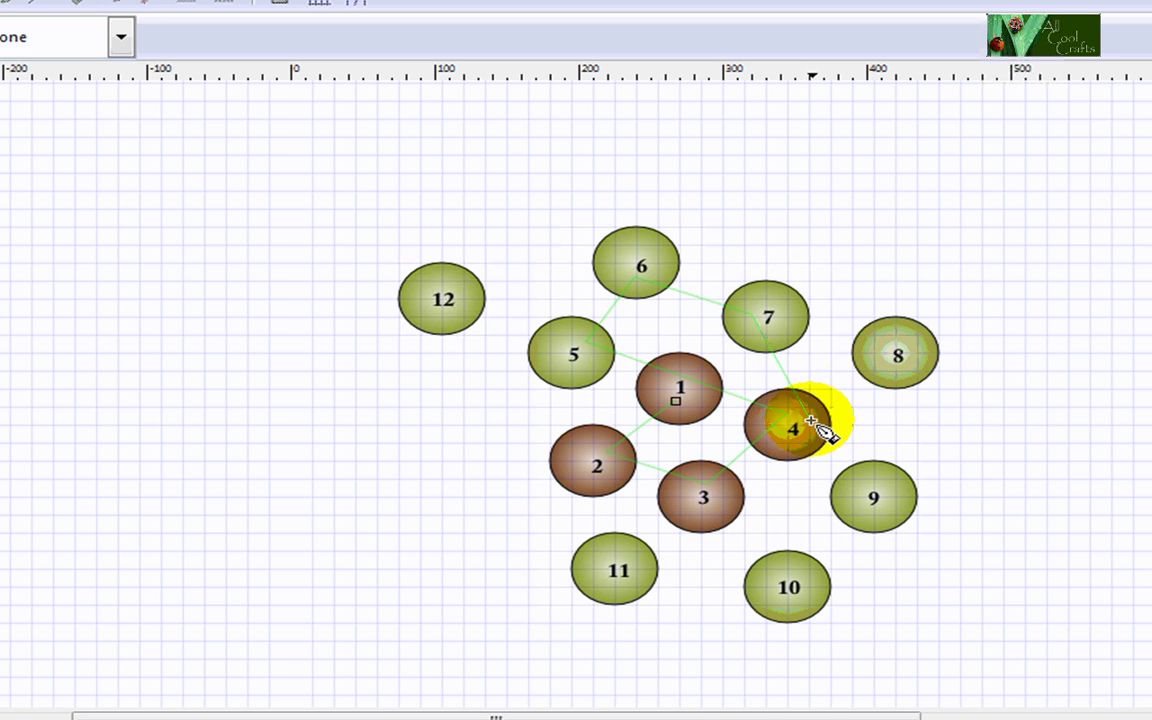
Continue the path past circle 4 through circles 9, 10, 11 and 2, finishing beyond circle 12.
left_click(815, 428)
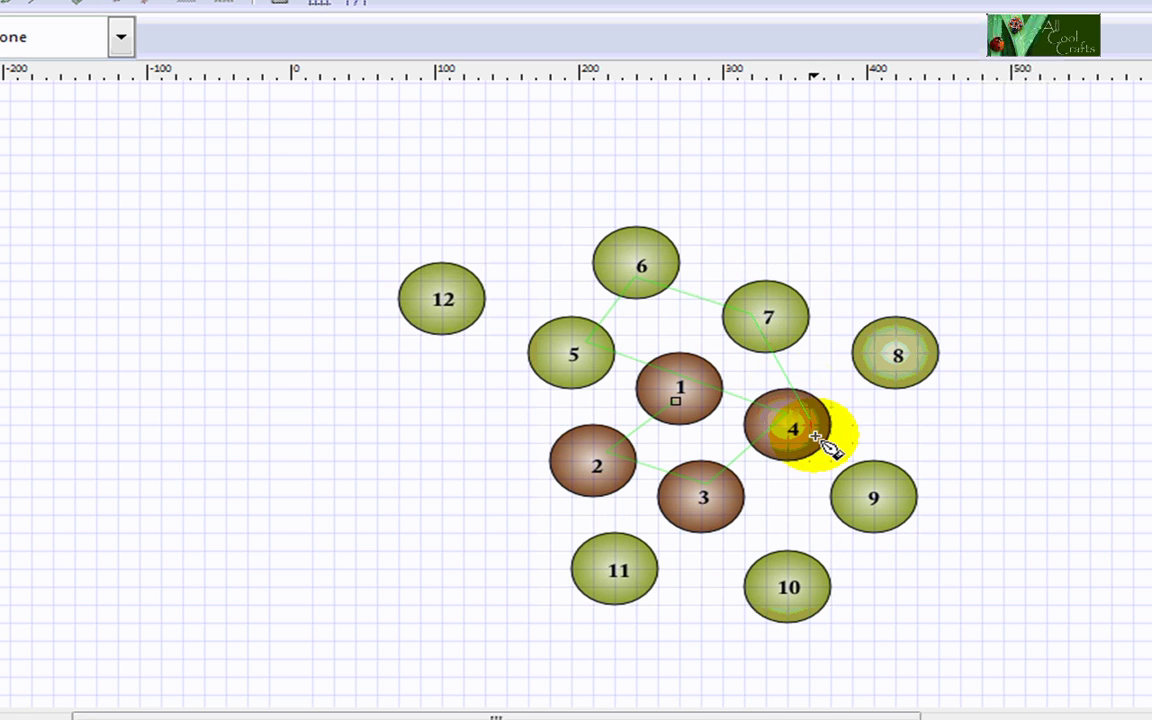
left_click(866, 487)
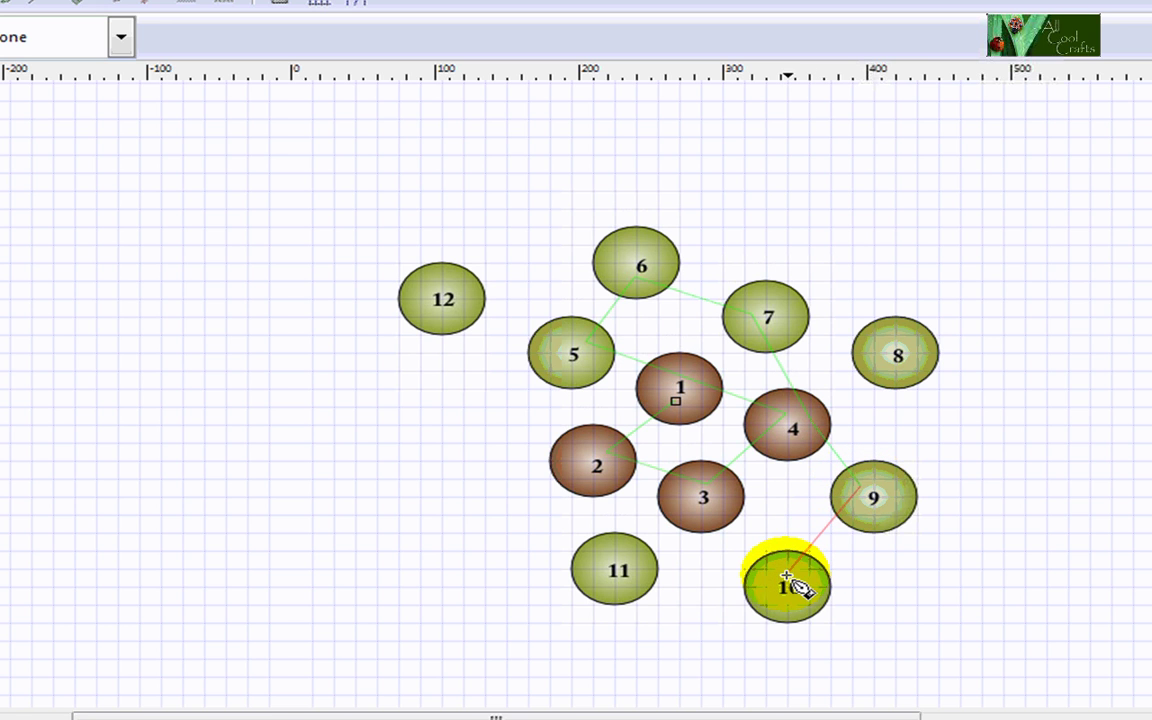
left_click(787, 577)
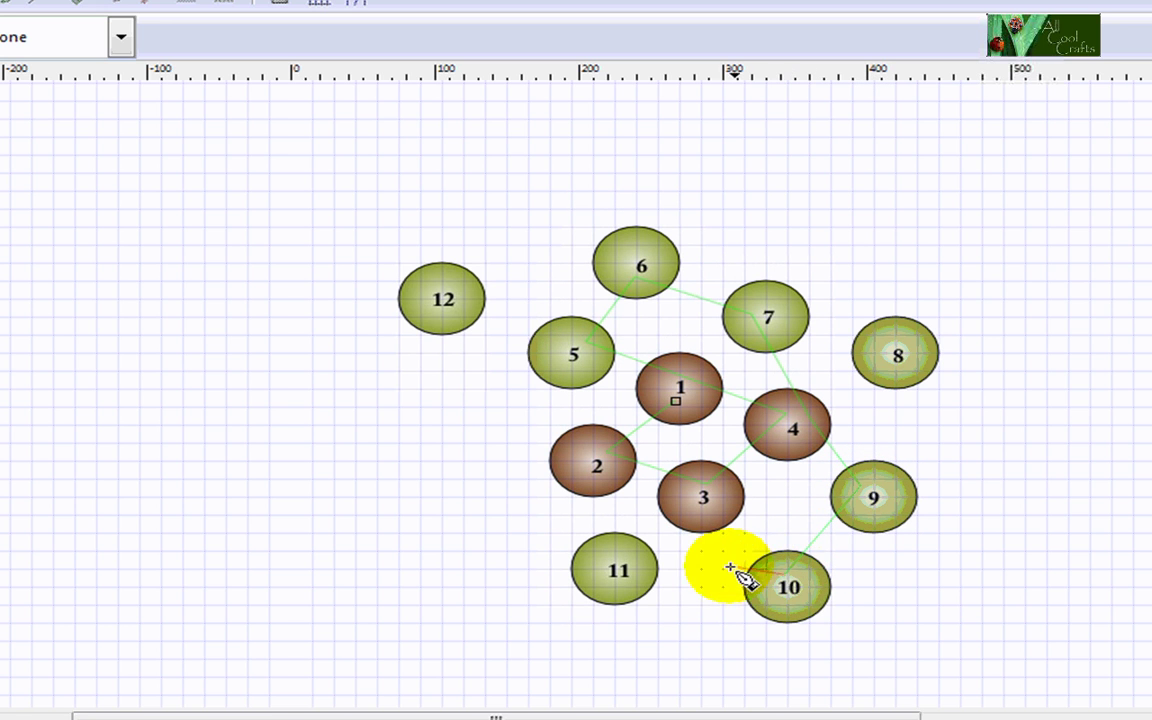
left_click(622, 556)
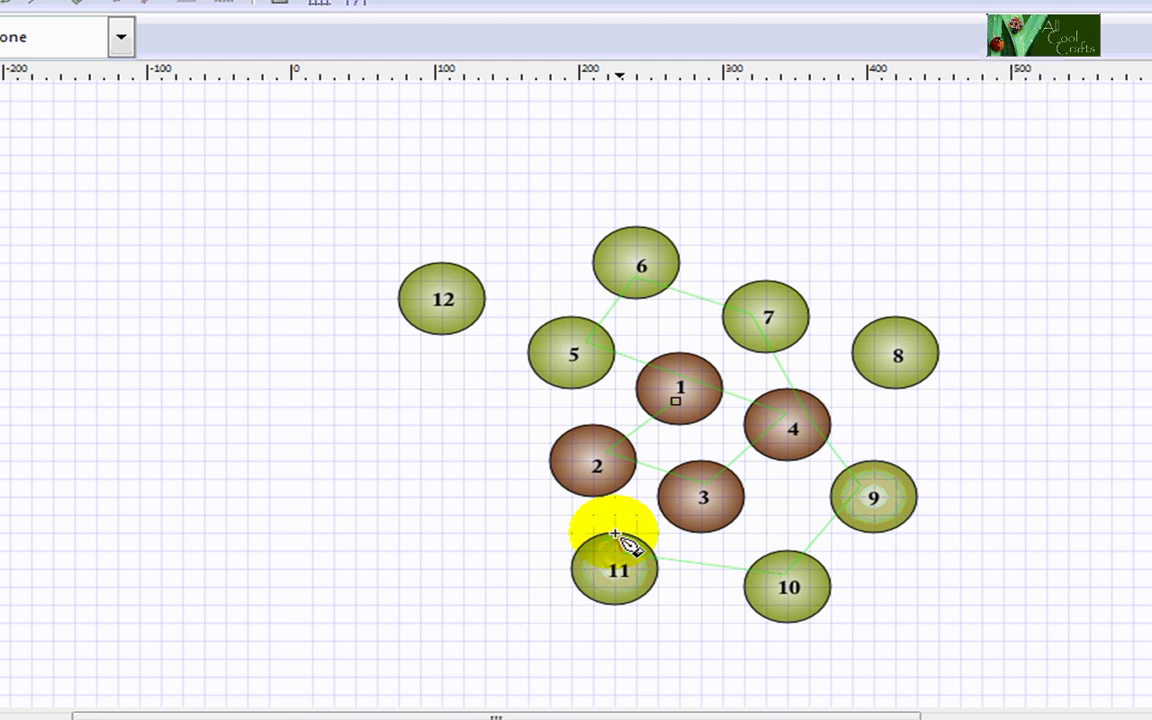
left_click(588, 462)
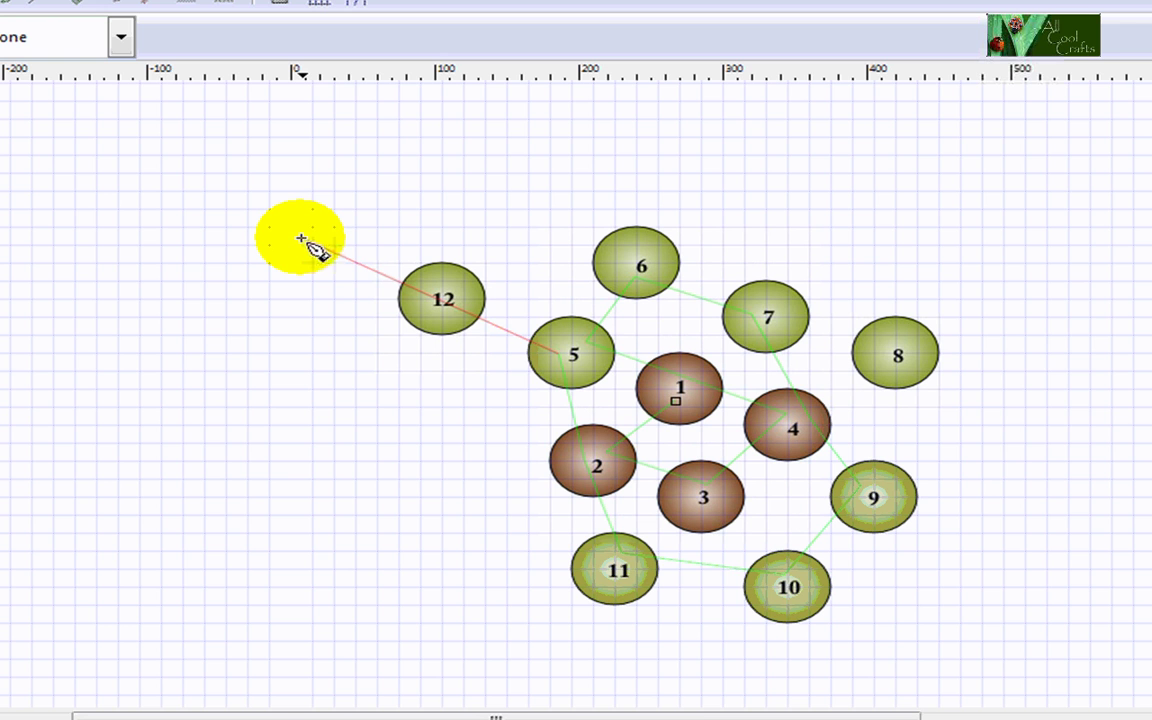
double_click(301, 238)
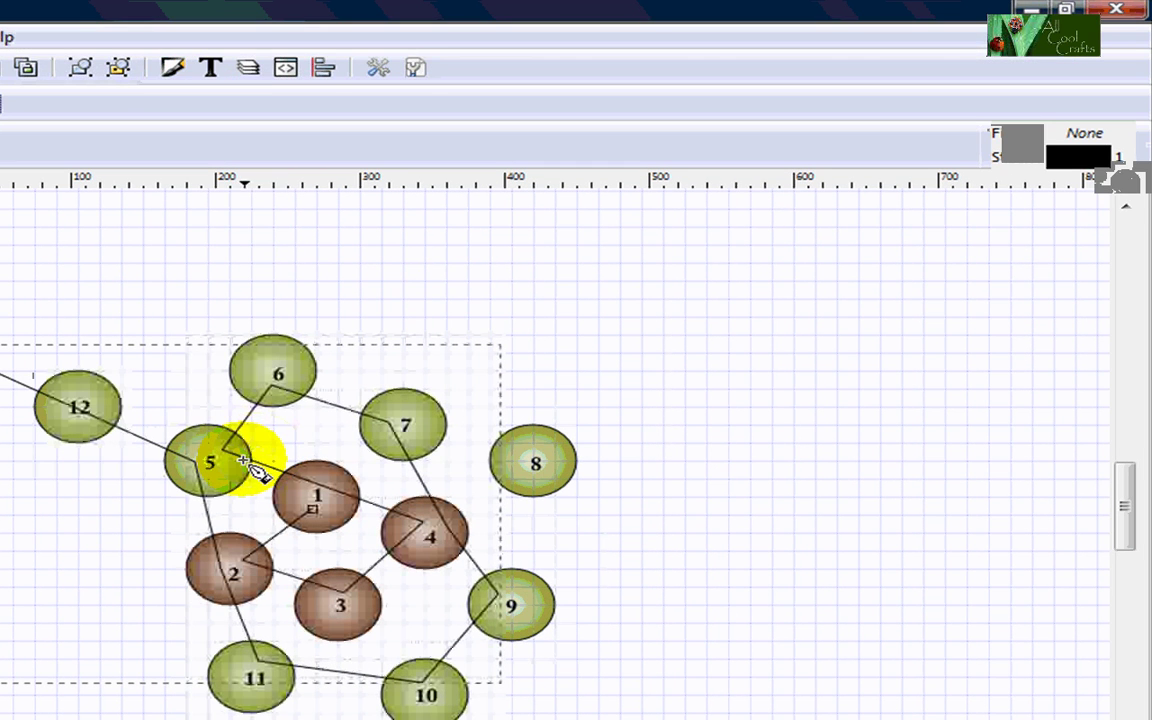
Show the path's Stroke style settings in the Fill and Stroke dialog.
left_click(173, 70)
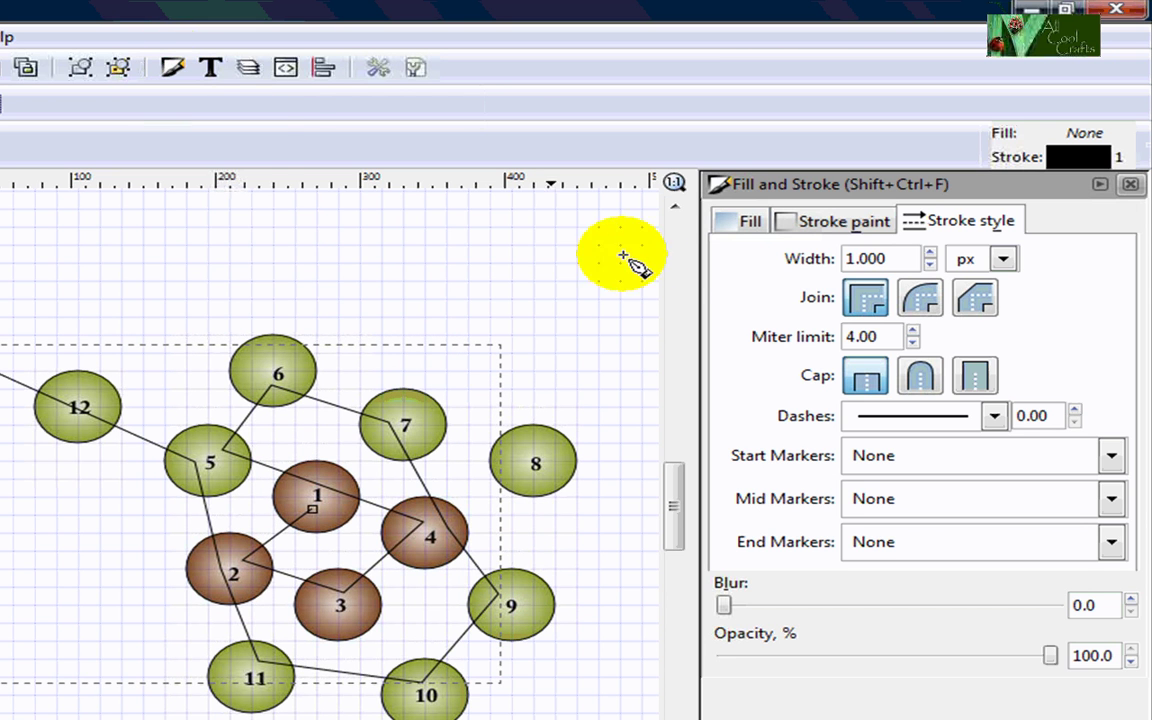
left_click(963, 228)
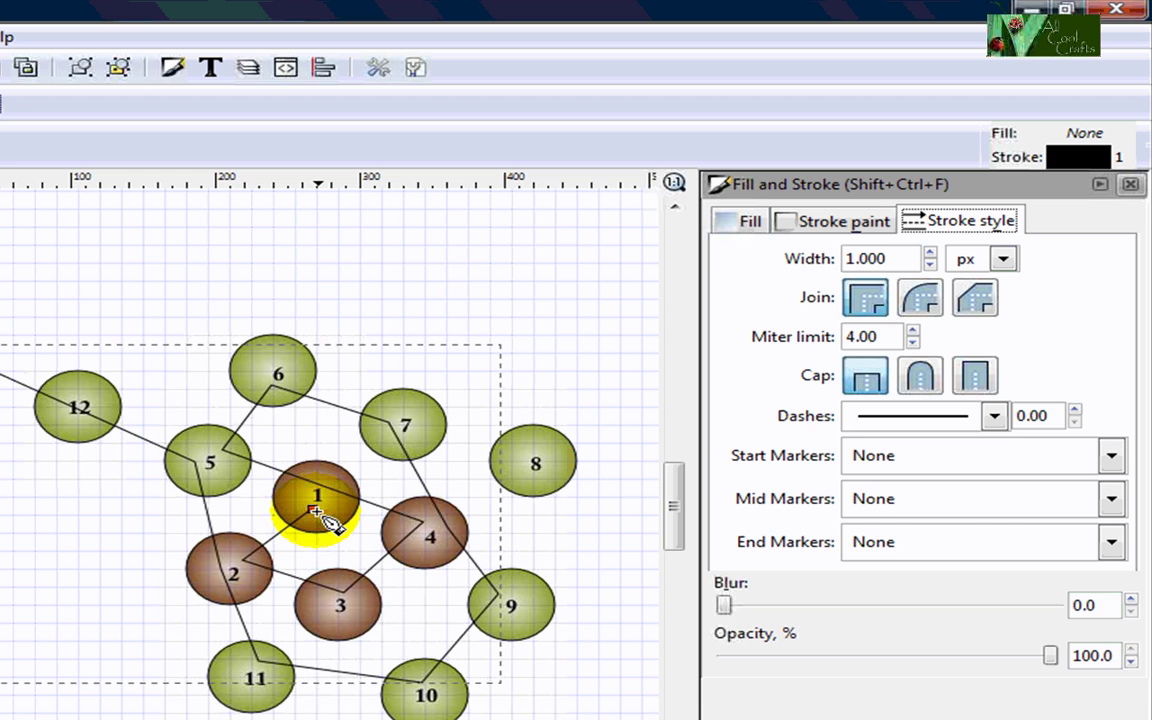
Give the path a DotL start marker and Arrow1Lend mid markers.
left_click(1112, 457)
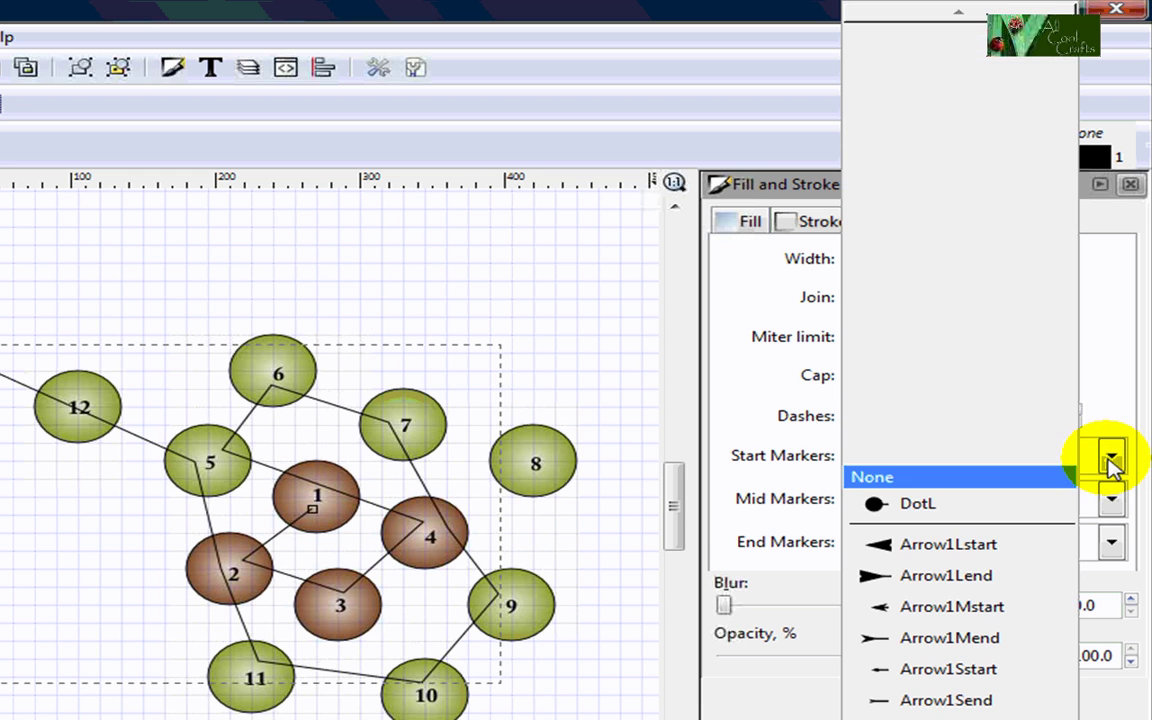
left_click(880, 505)
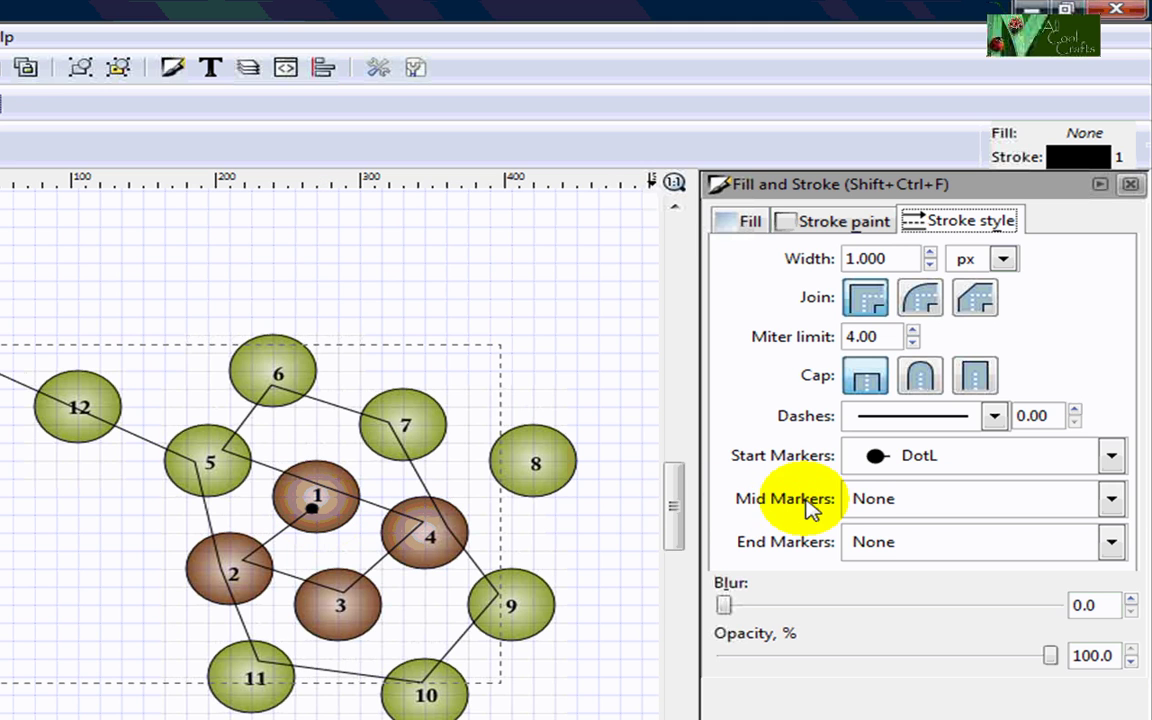
left_click(1111, 503)
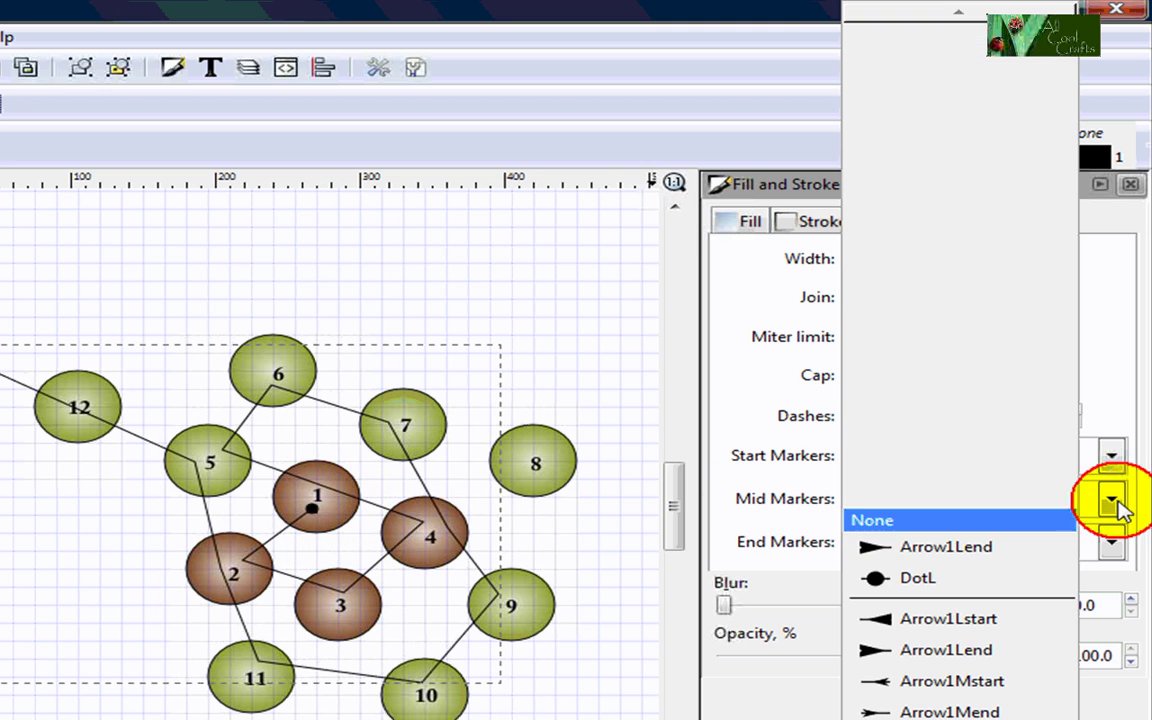
left_click(920, 550)
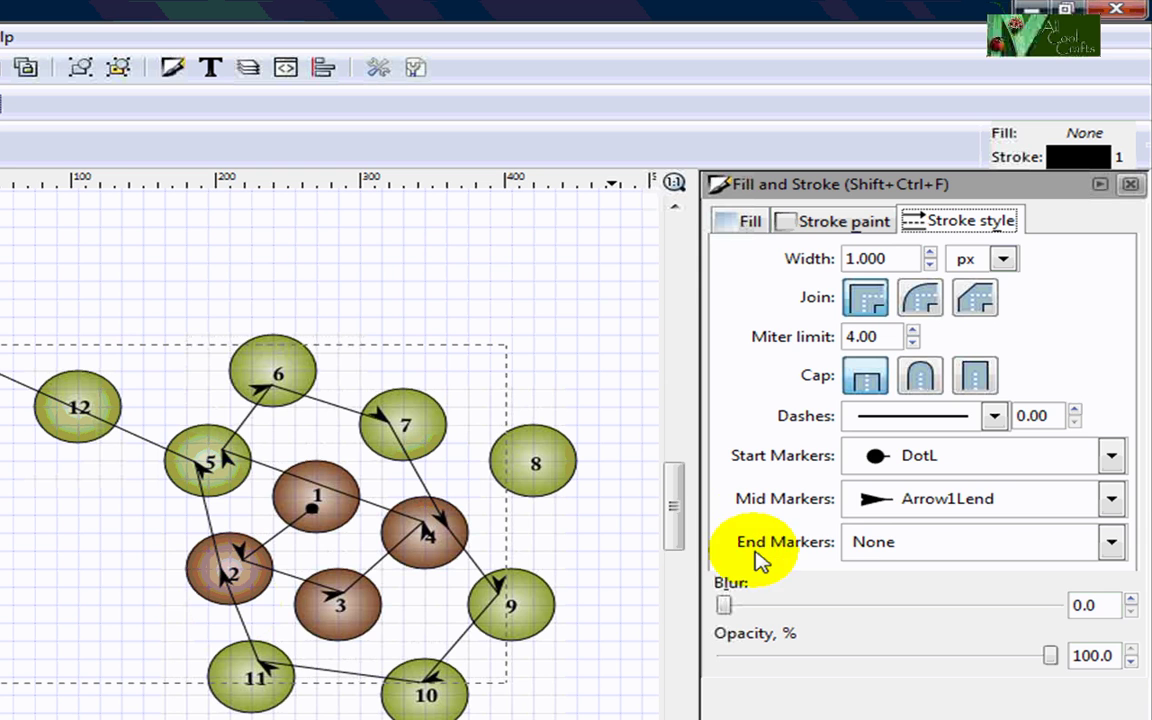
left_click(1110, 543)
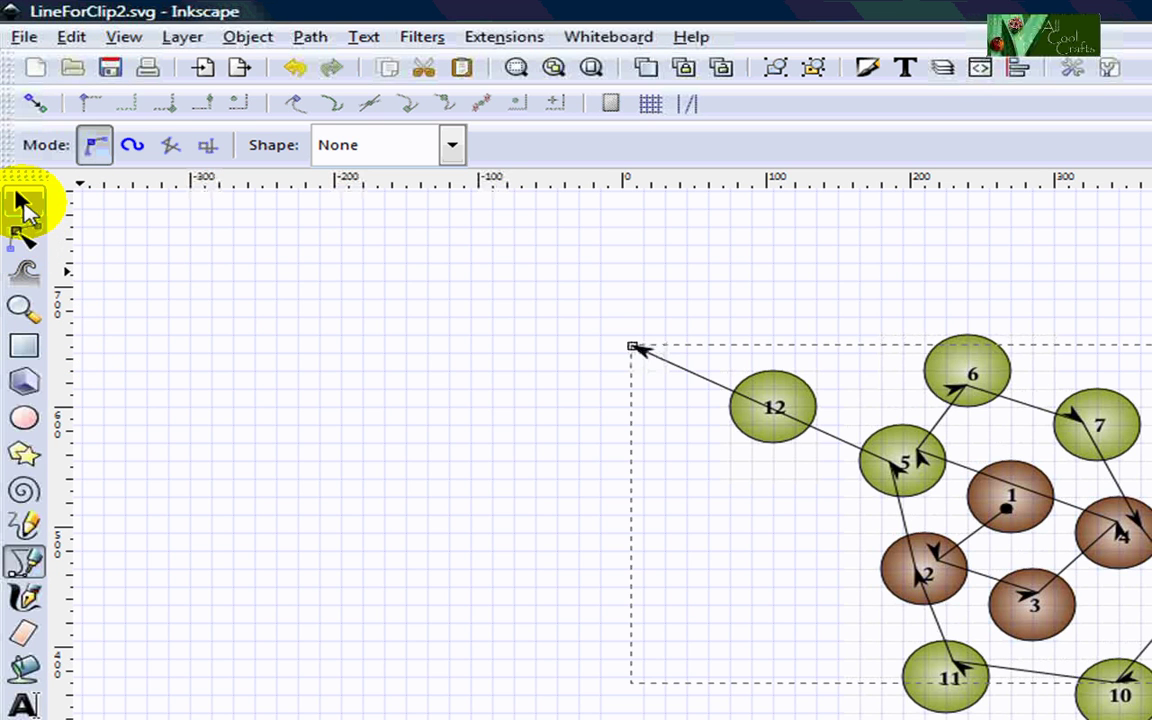
Switch to the Node tool and select the path node on circle 2.
left_click(27, 244)
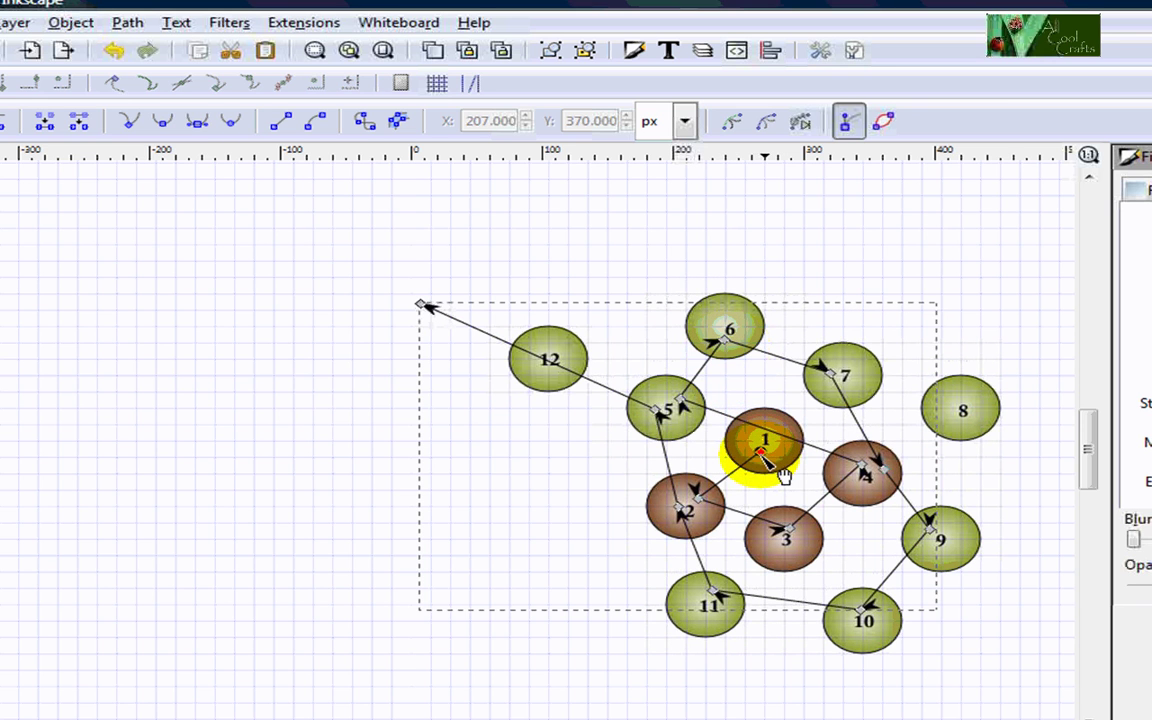
left_click(700, 500)
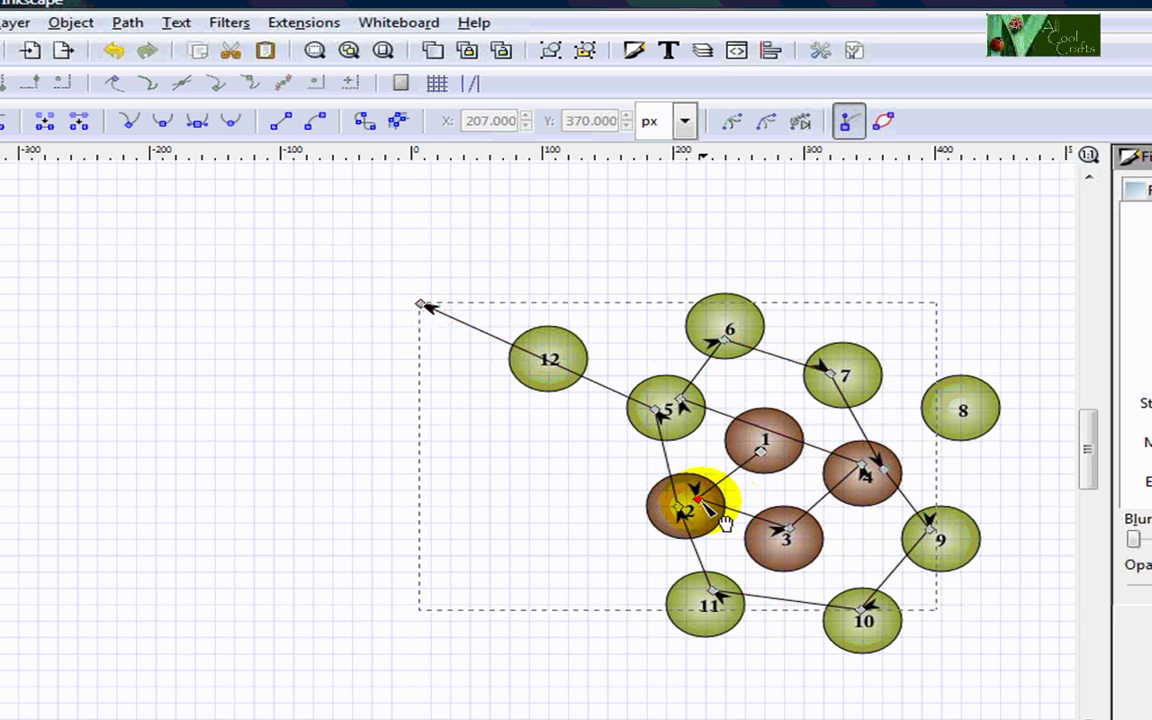
left_click(722, 524)
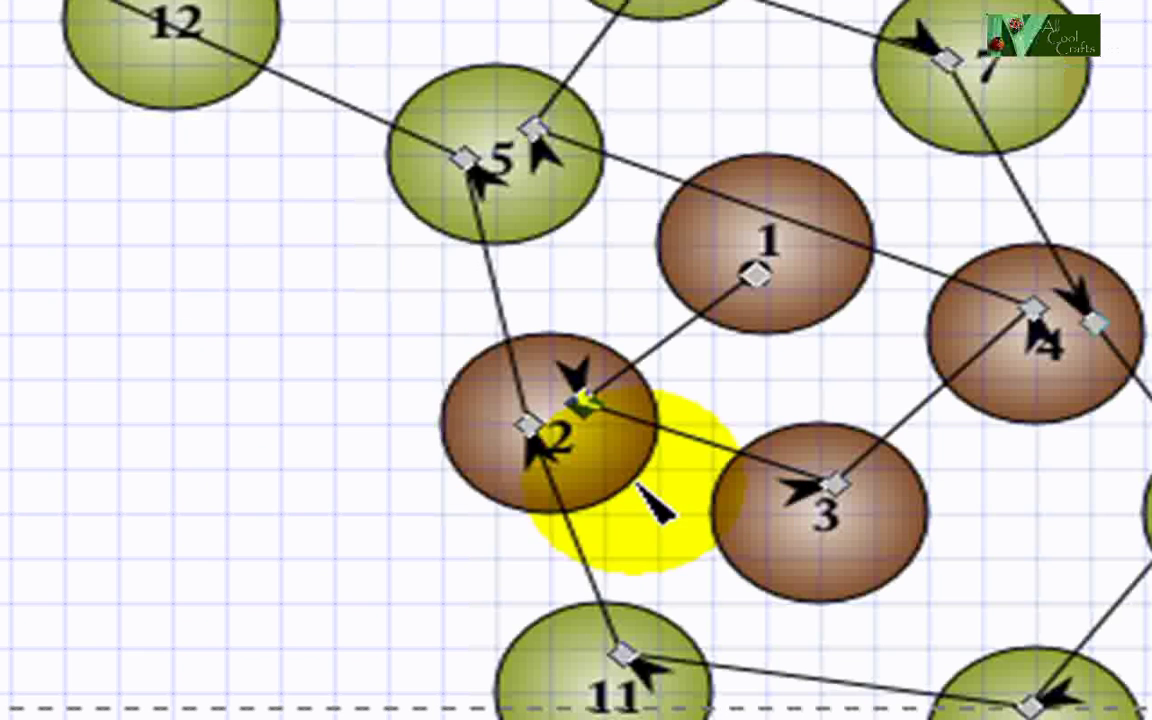
left_click(640, 448)
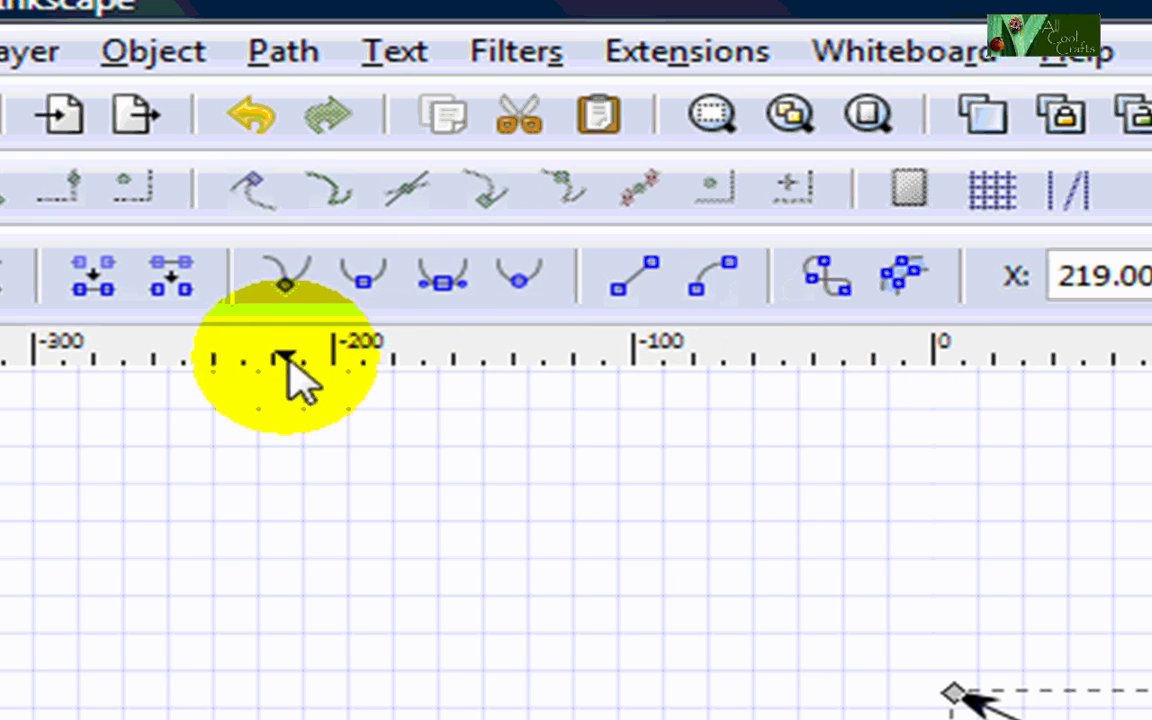
Make the circle 2 node smooth and symmetric, curving the path from circle 1 into it.
left_click(359, 287)
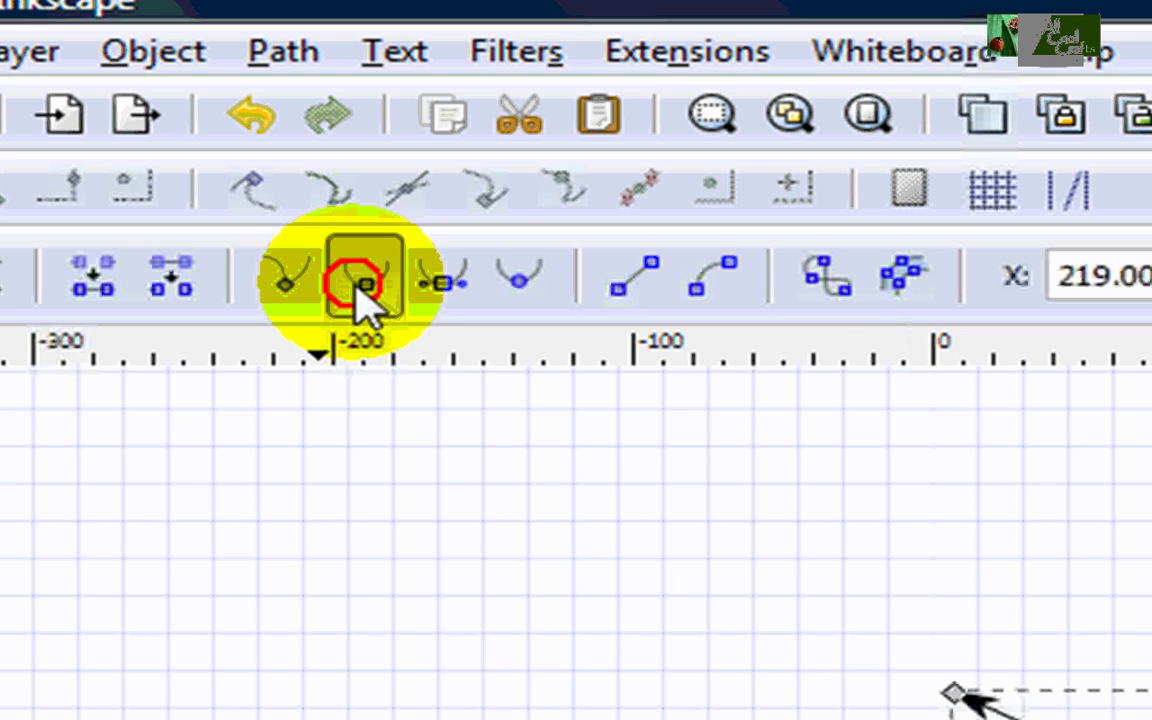
left_click(443, 290)
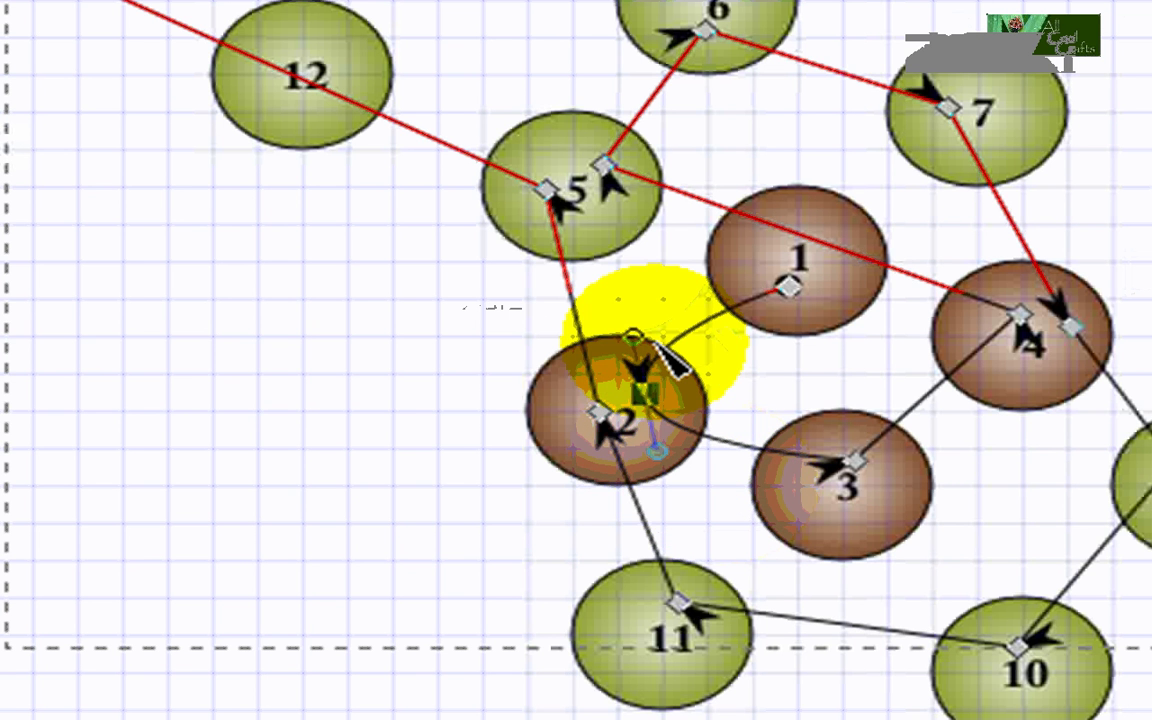
mouse_move(656, 452)
left_mouse_down()
mouse_move(690, 450)
mouse_move(655, 470)
left_mouse_up()
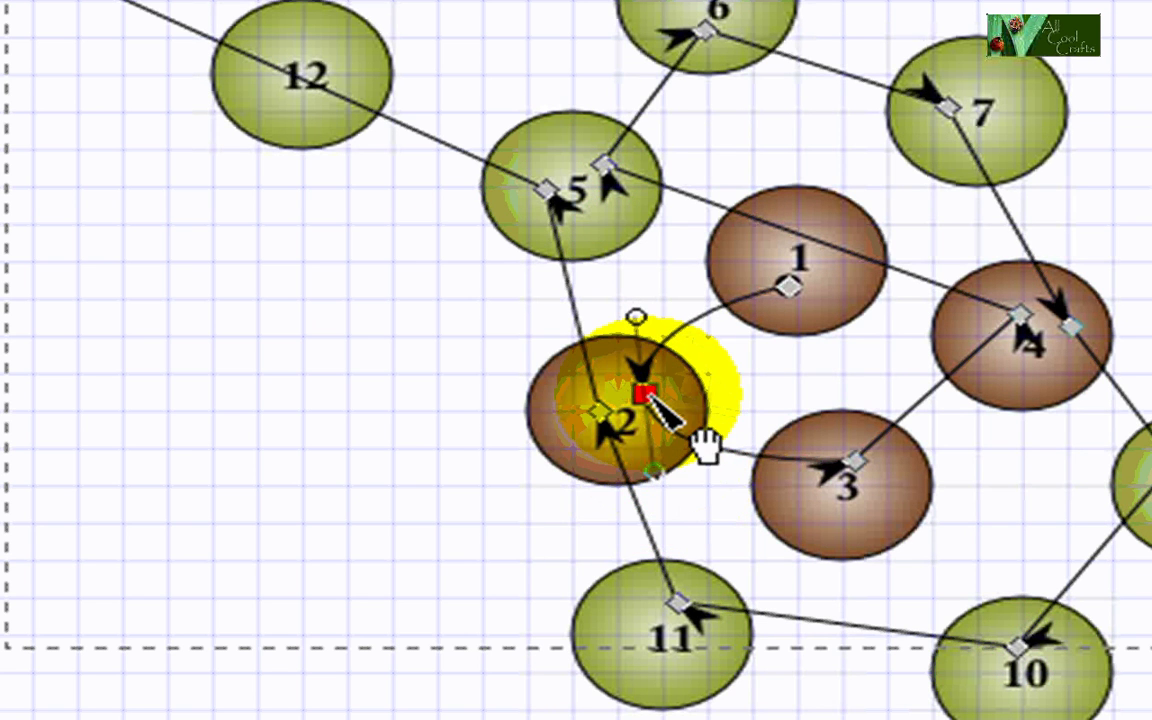
left_click_drag(648, 396, 672, 397)
mouse_move(681, 470)
left_mouse_down()
mouse_move(633, 467)
mouse_move(710, 489)
mouse_move(689, 519)
mouse_move(699, 561)
mouse_move(690, 479)
mouse_move(665, 484)
mouse_move(690, 487)
left_mouse_up()
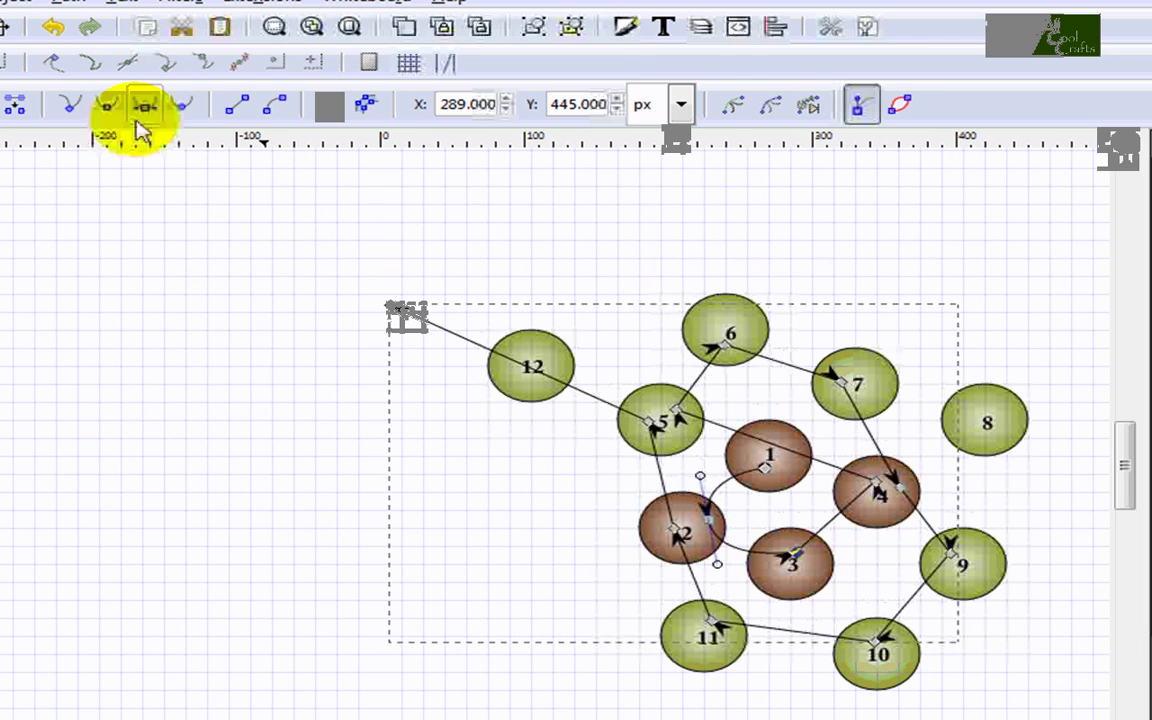
Smooth the nodes near circles 3 and 4 and drag handles to curve the path through them.
left_click(109, 111)
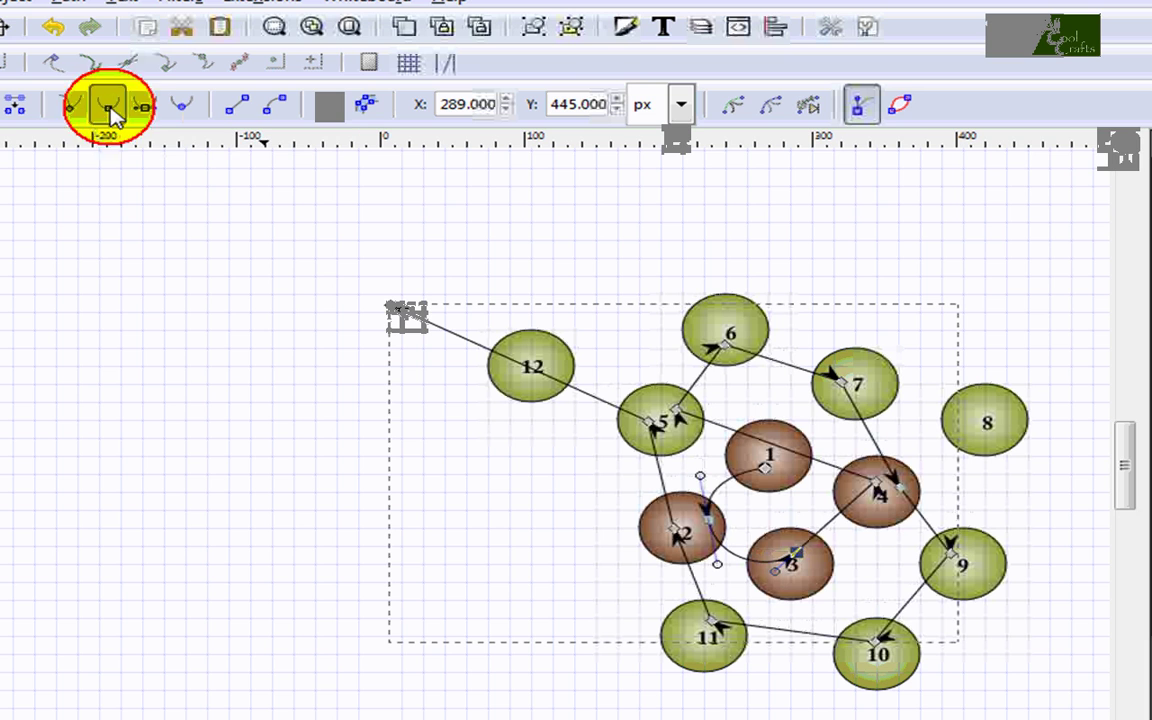
left_click(144, 112)
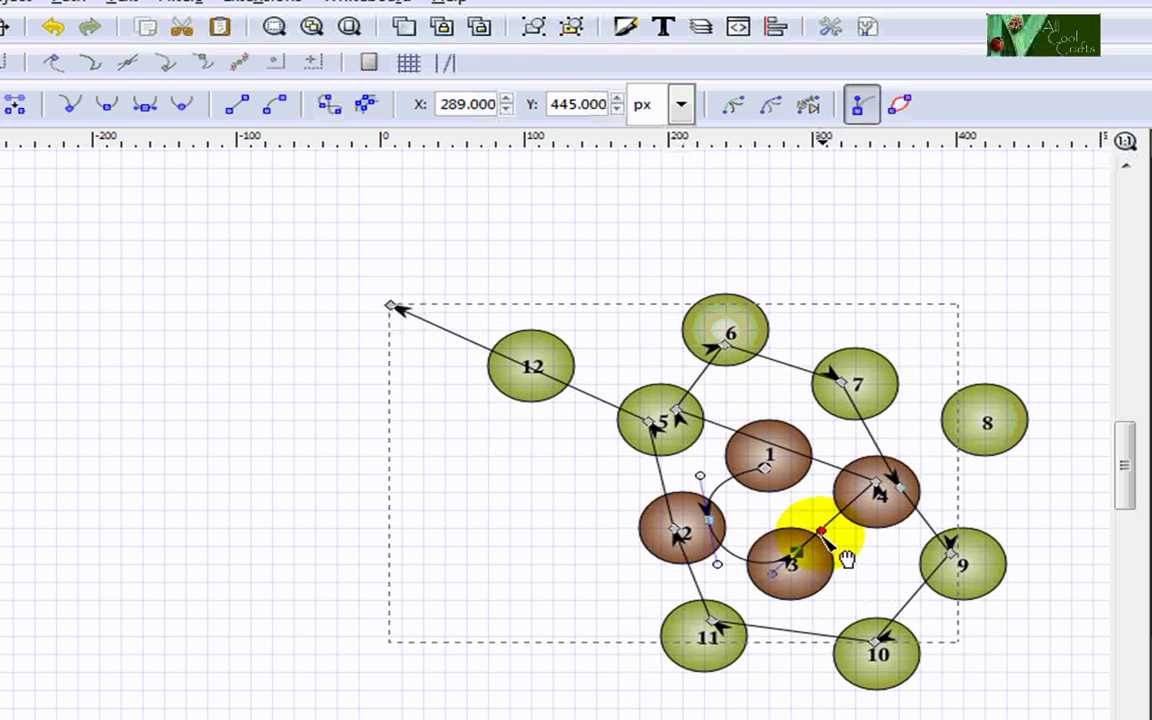
left_click_drag(846, 560, 859, 561)
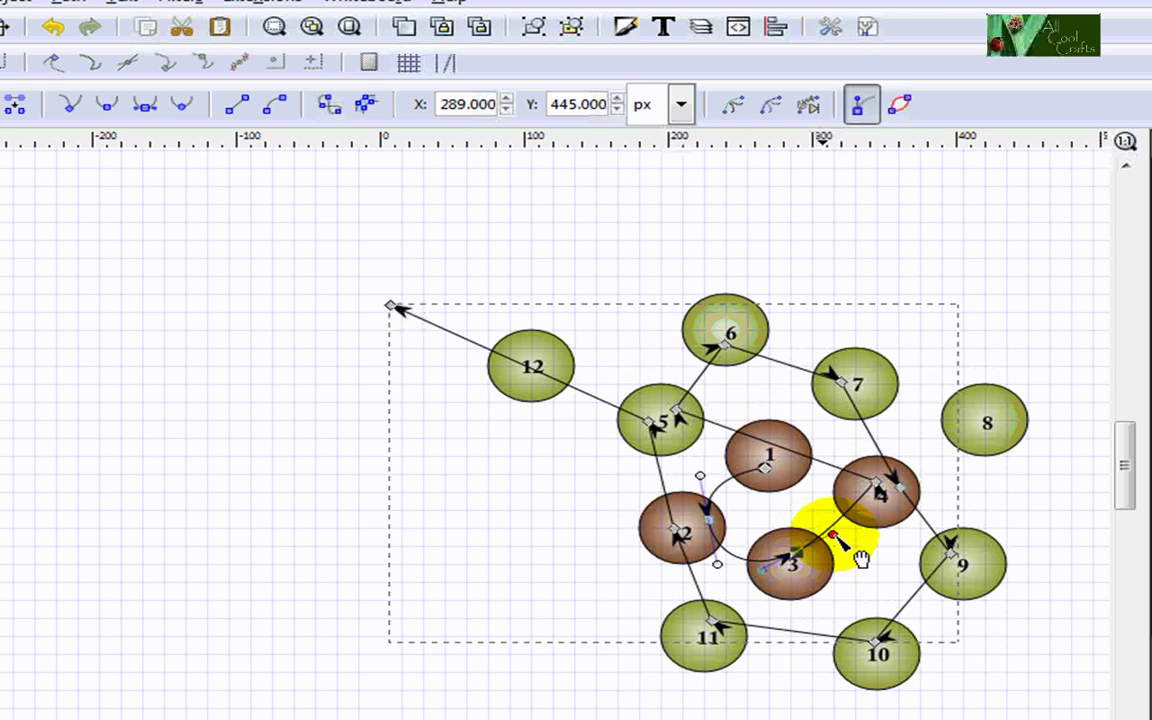
left_click_drag(866, 557, 853, 562)
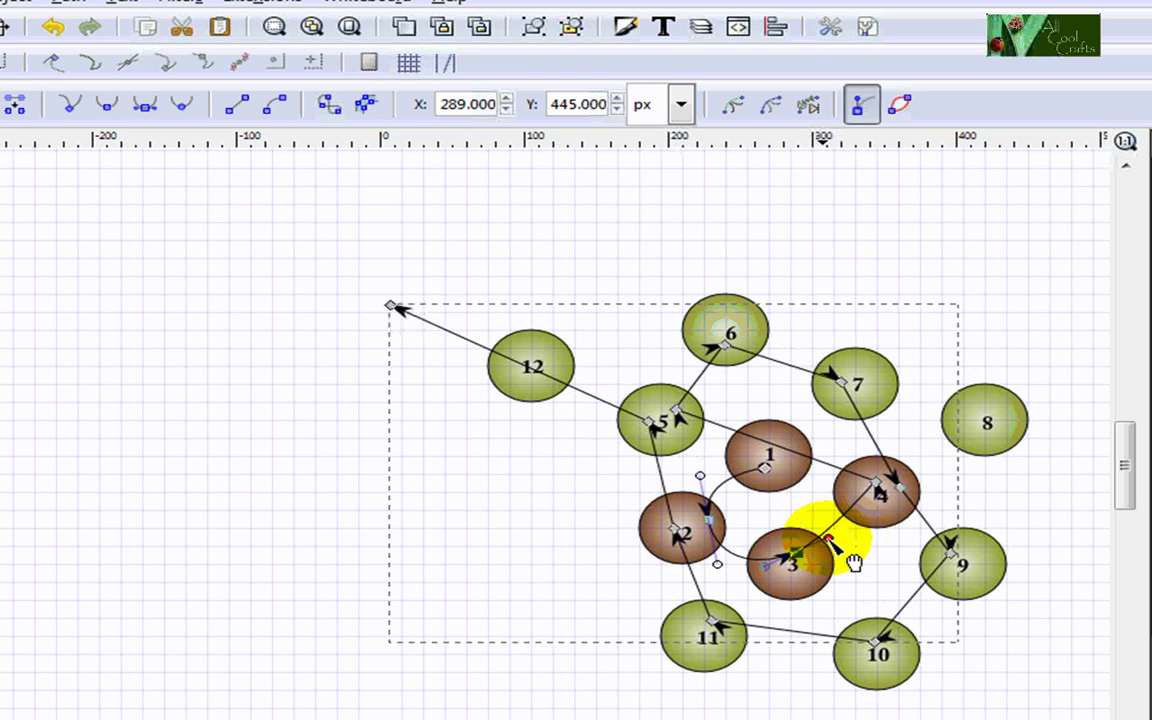
left_click(880, 485)
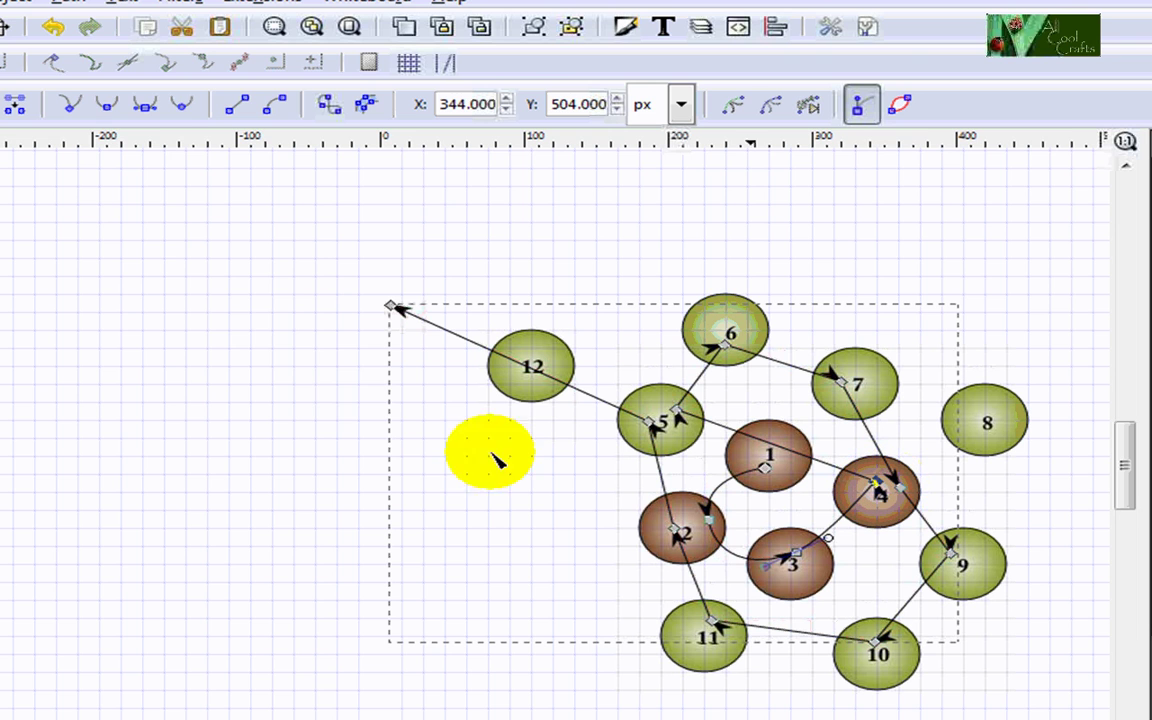
left_click(108, 106)
left_click(147, 108)
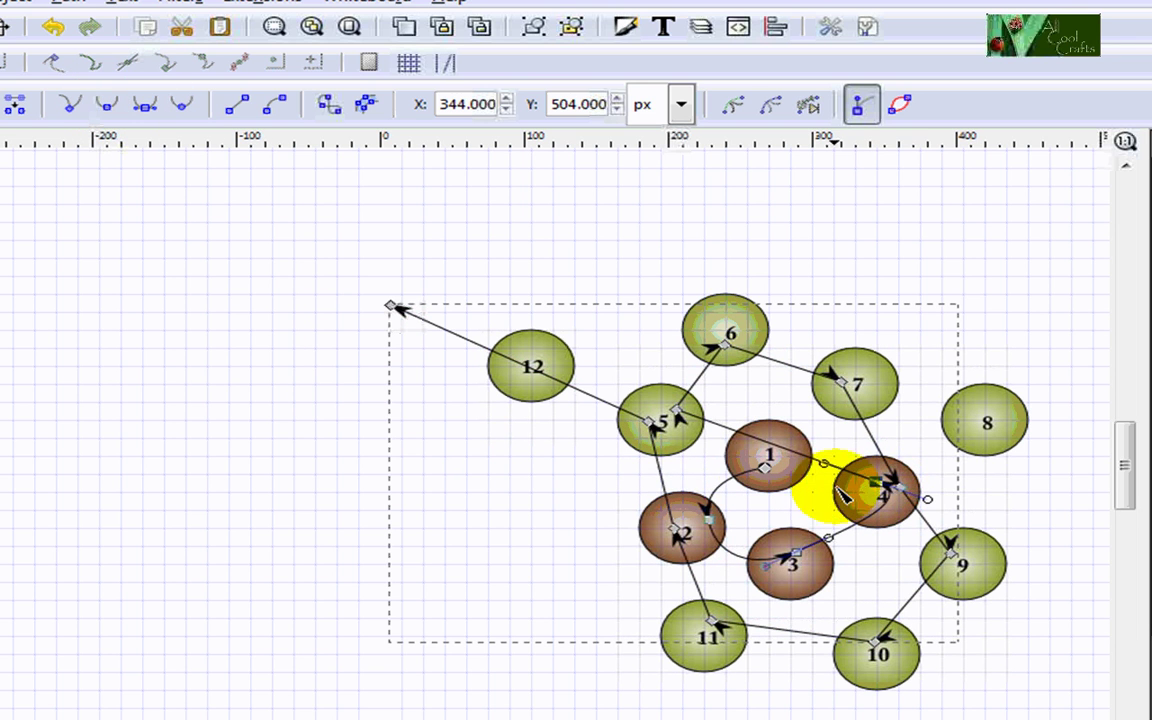
left_click_drag(935, 510, 877, 502)
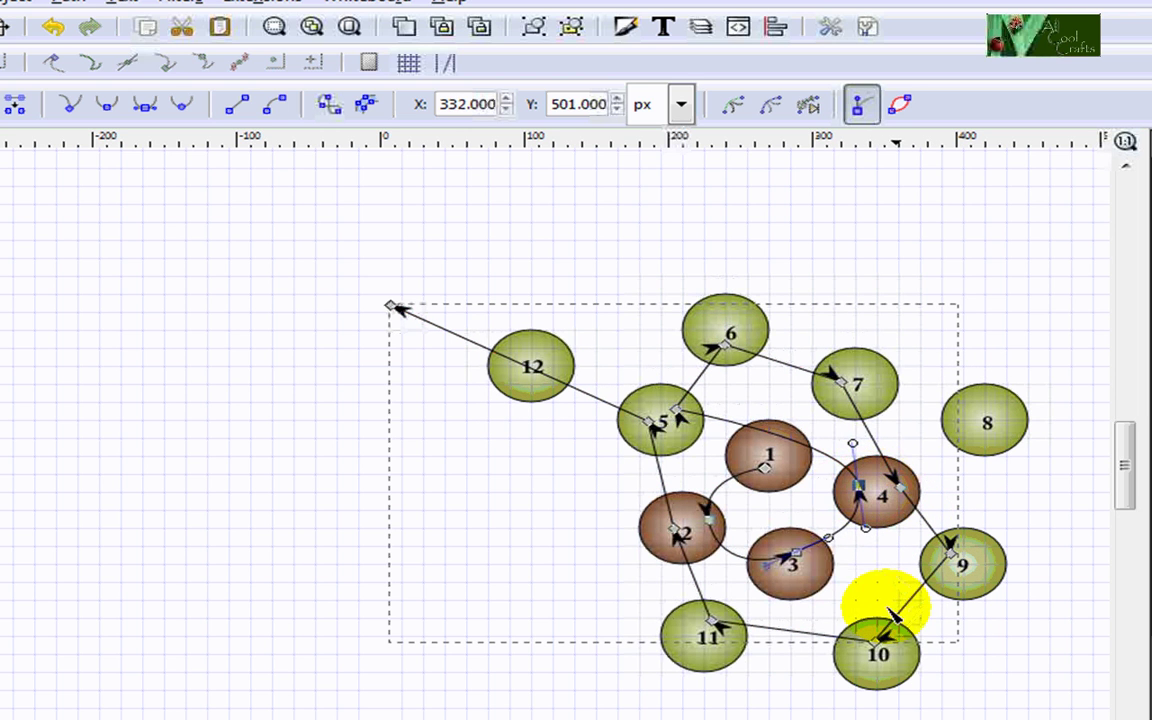
Make the circle 5 and 6 nodes symmetric and curve the path from 5 over 6.
left_click(699, 433)
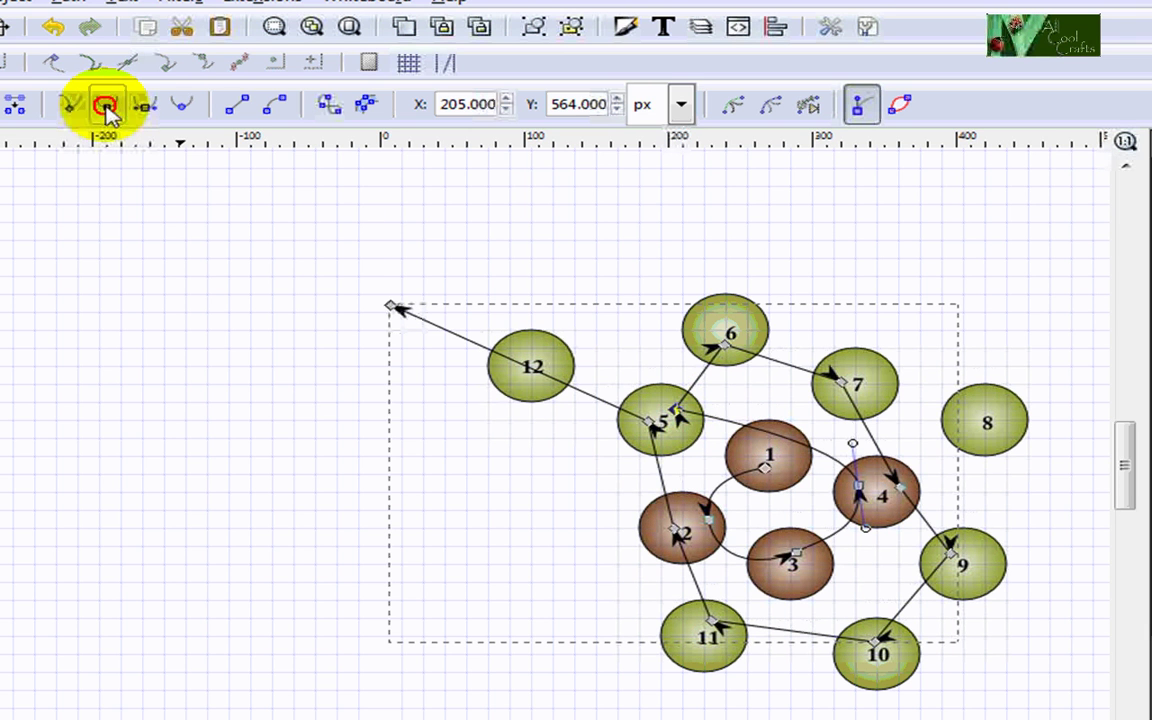
left_click(148, 107)
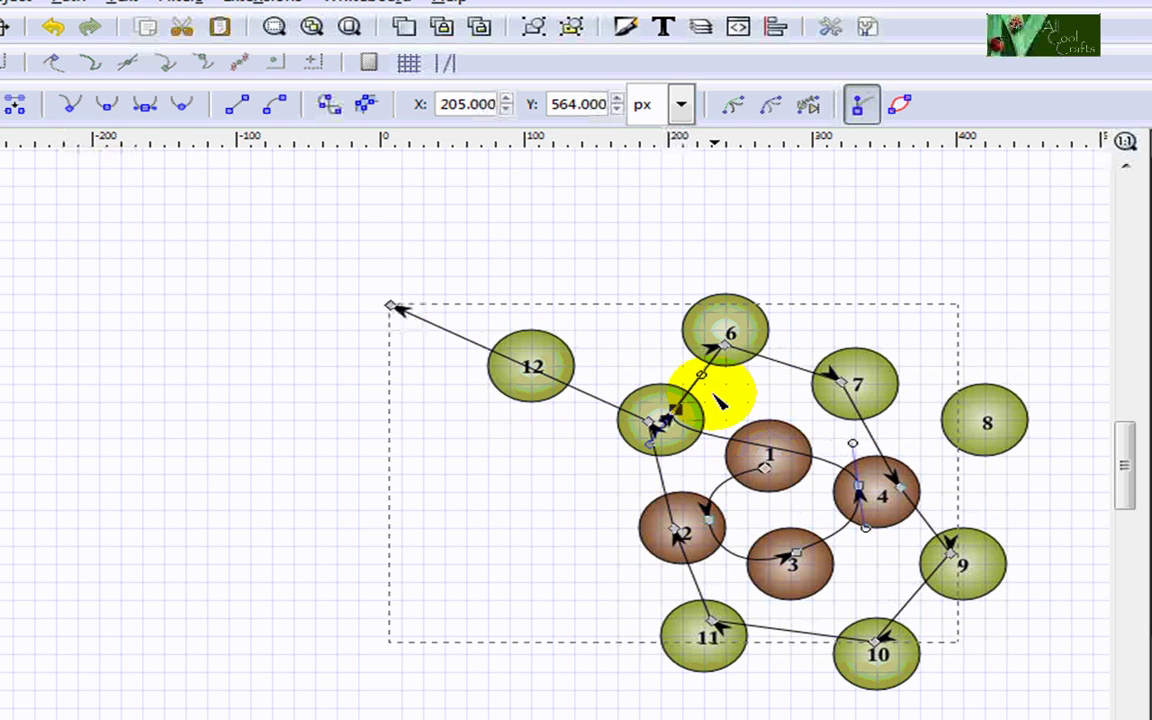
left_click_drag(716, 386, 690, 369)
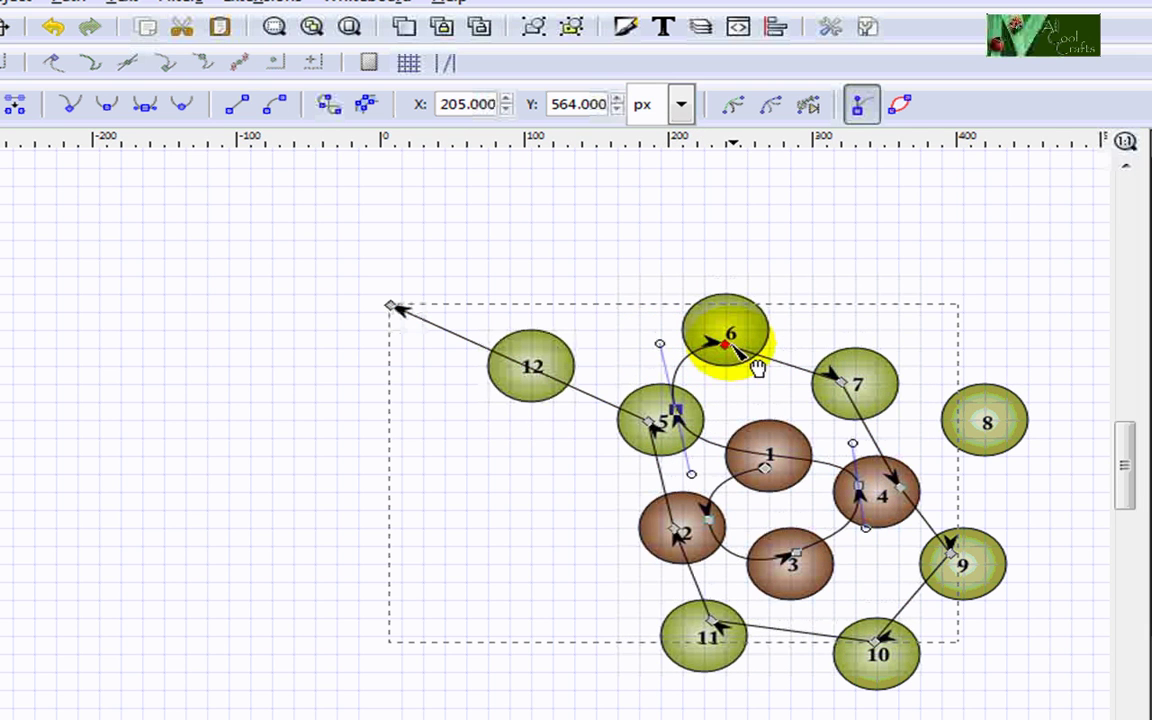
left_click(725, 345)
left_click(144, 108)
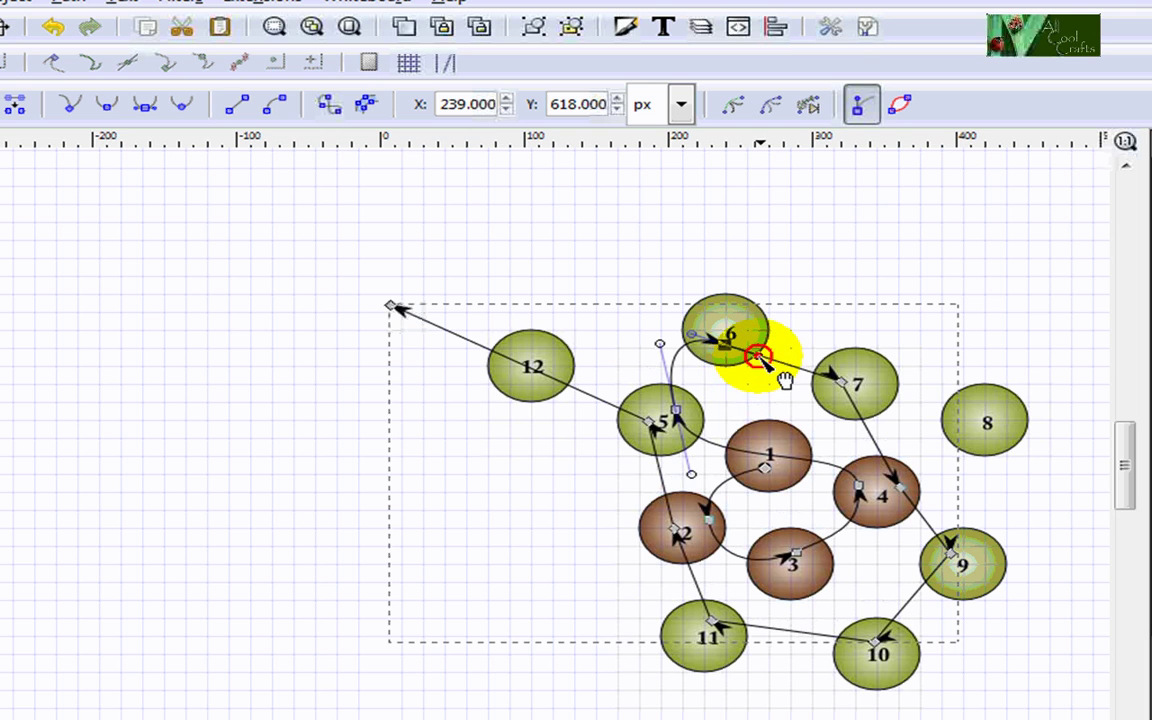
left_click_drag(757, 357, 717, 360)
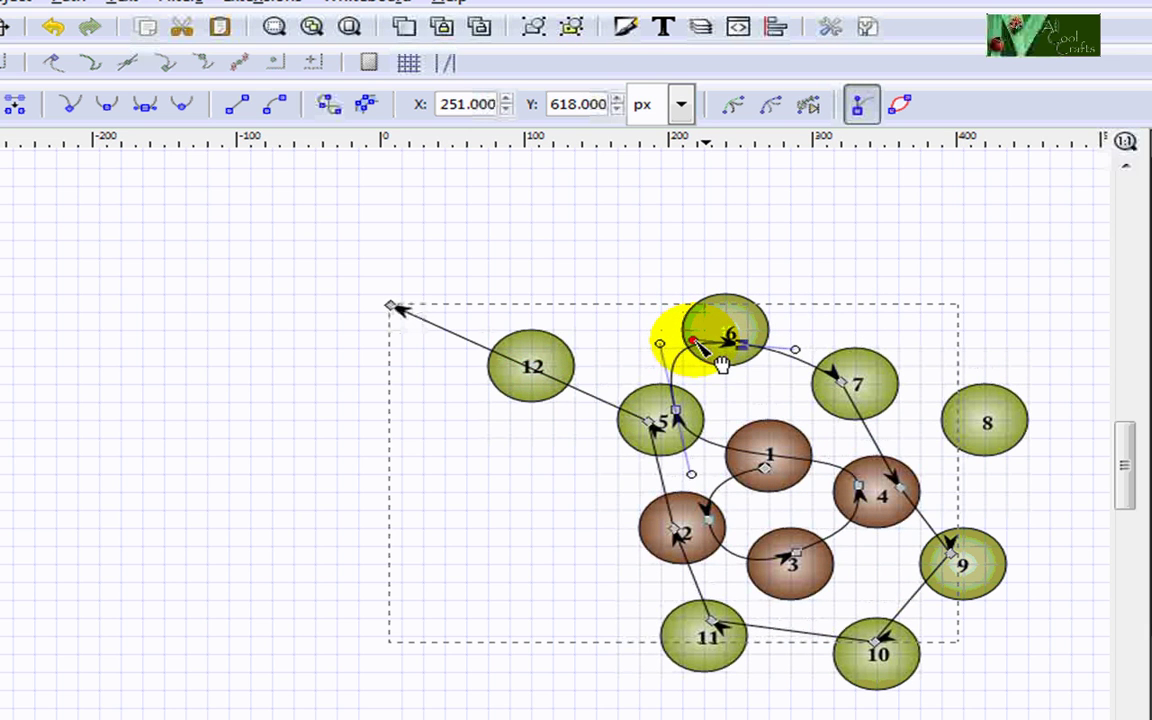
left_click_drag(792, 356, 783, 344)
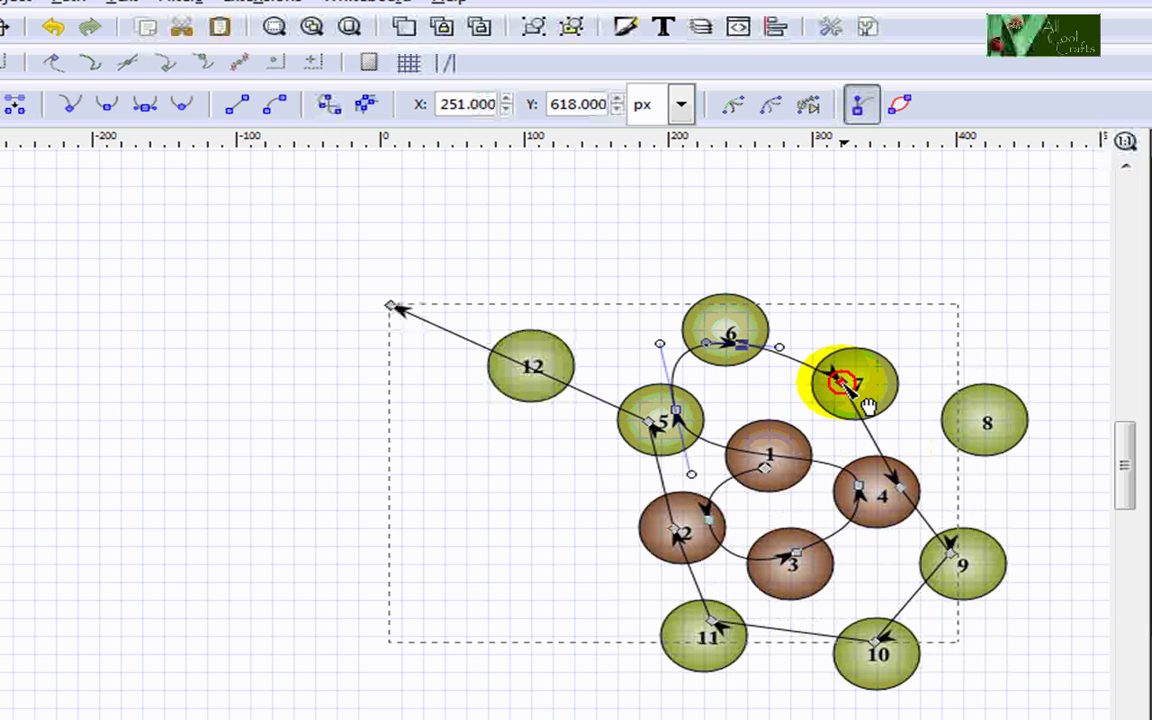
left_click(843, 384)
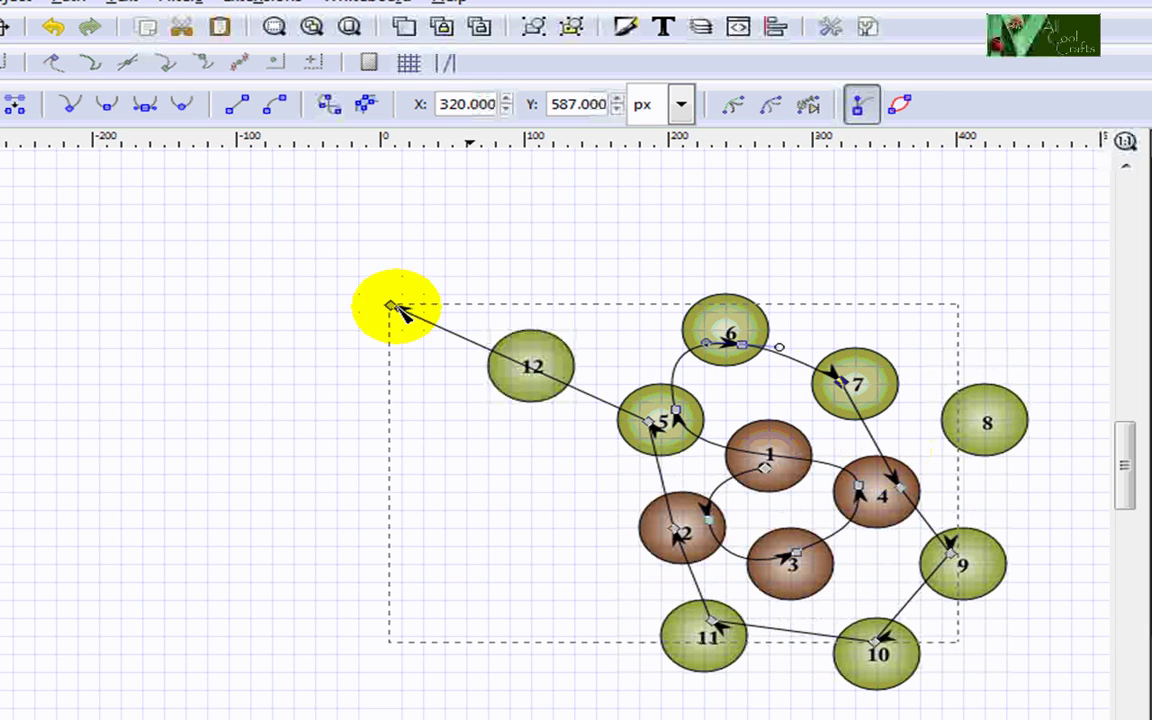
Curve the path into circle 7 and smooth the node by circle 4 toward circle 9.
left_click(140, 111)
left_click_drag(856, 386, 872, 408)
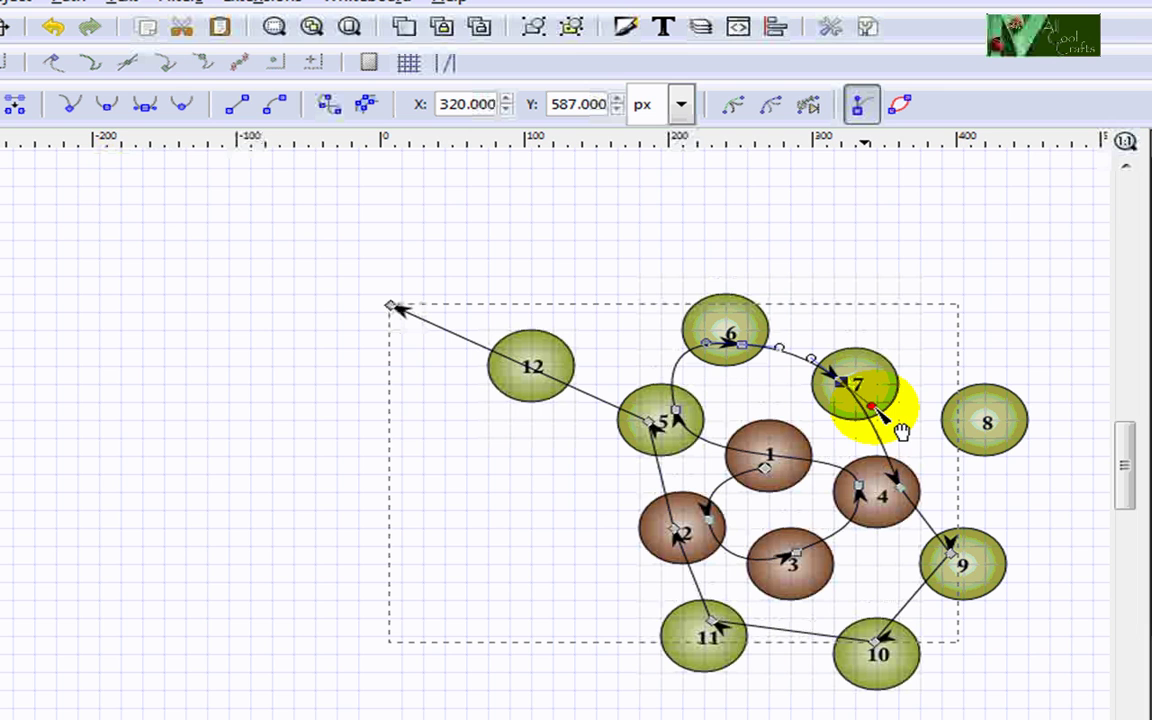
left_click(902, 488)
left_click(108, 104)
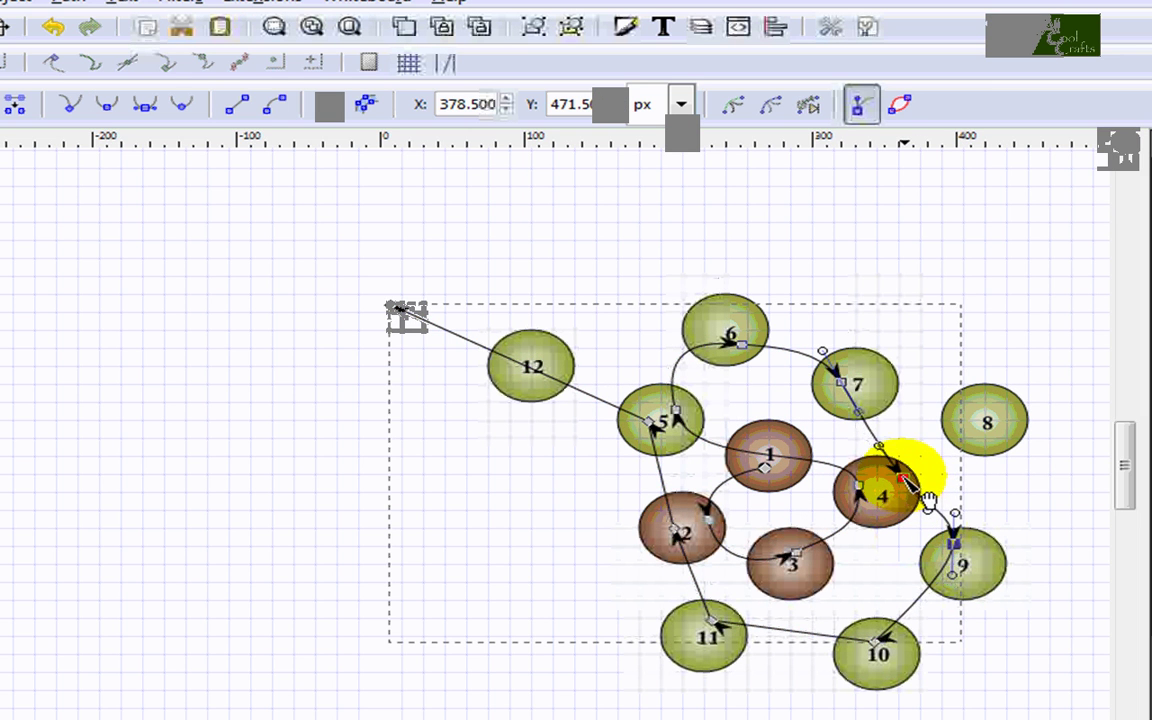
mouse_move(930, 505)
left_mouse_down()
mouse_move(918, 500)
mouse_move(929, 503)
left_mouse_up()
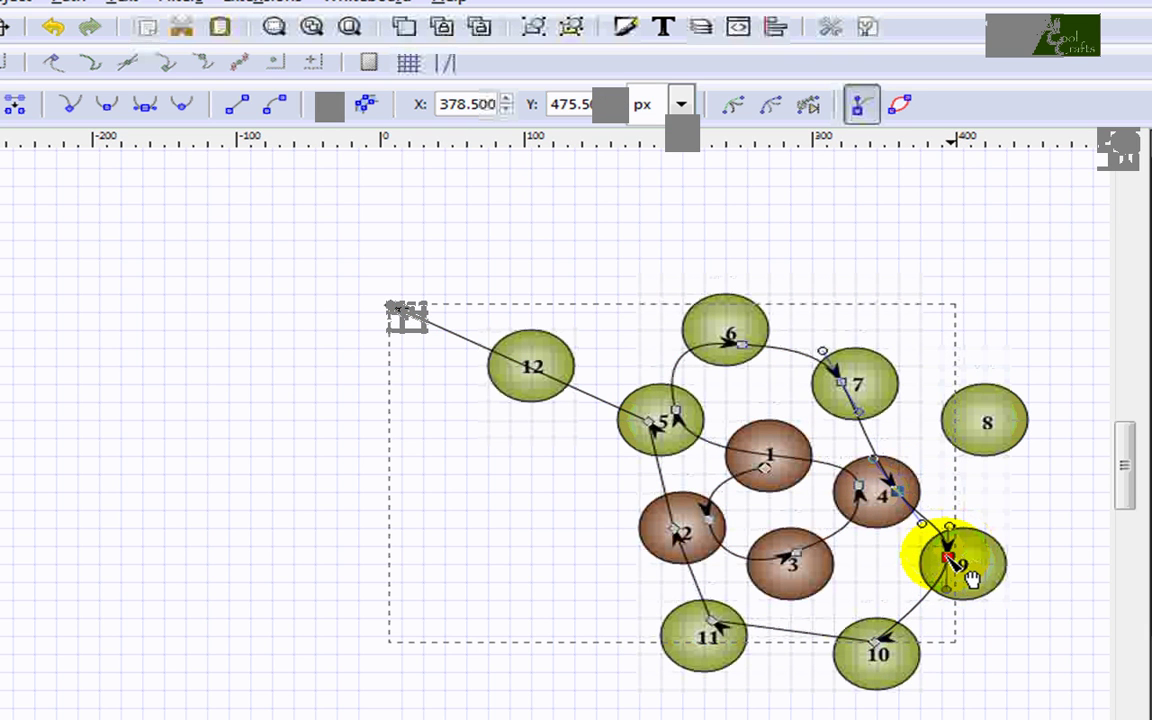
left_click(955, 562)
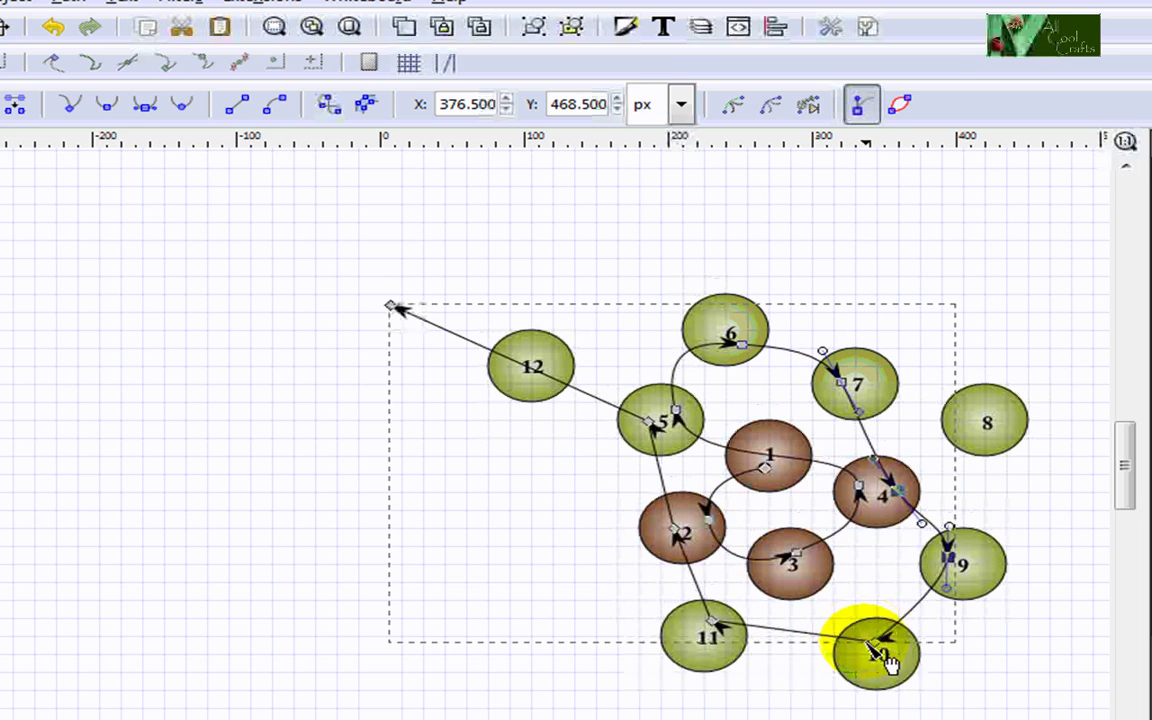
left_click(880, 650)
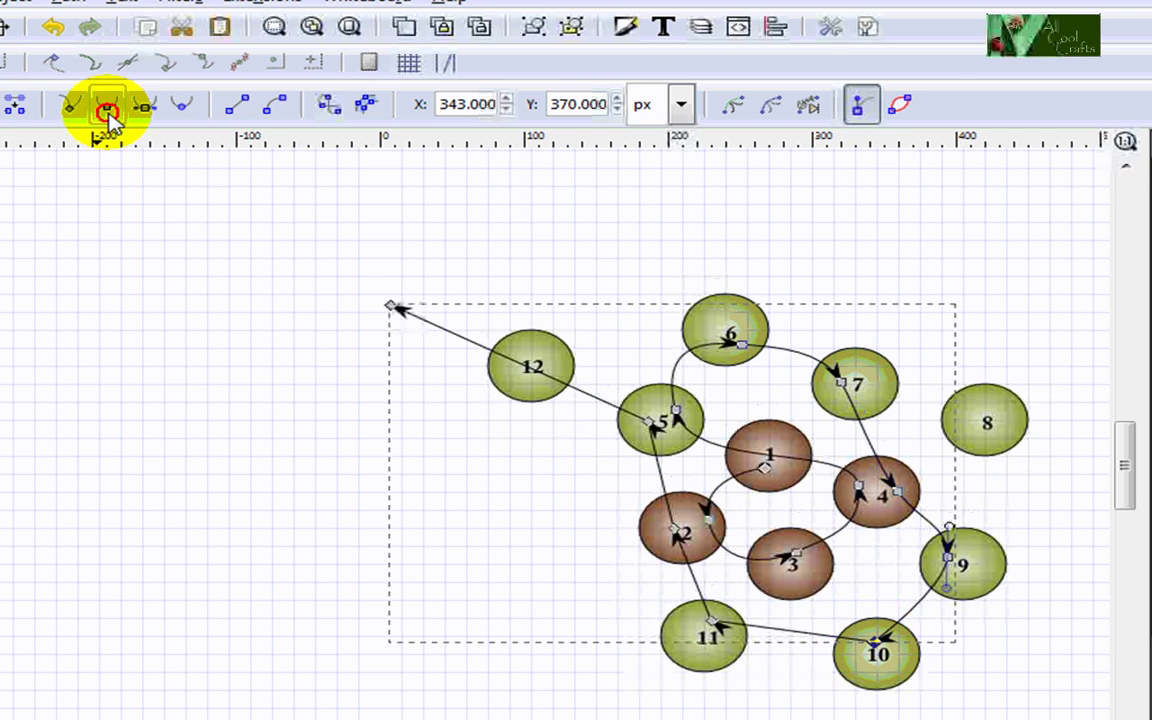
Smooth the nodes on circles 10 and 11 and reshape the curve between them.
left_click(145, 108)
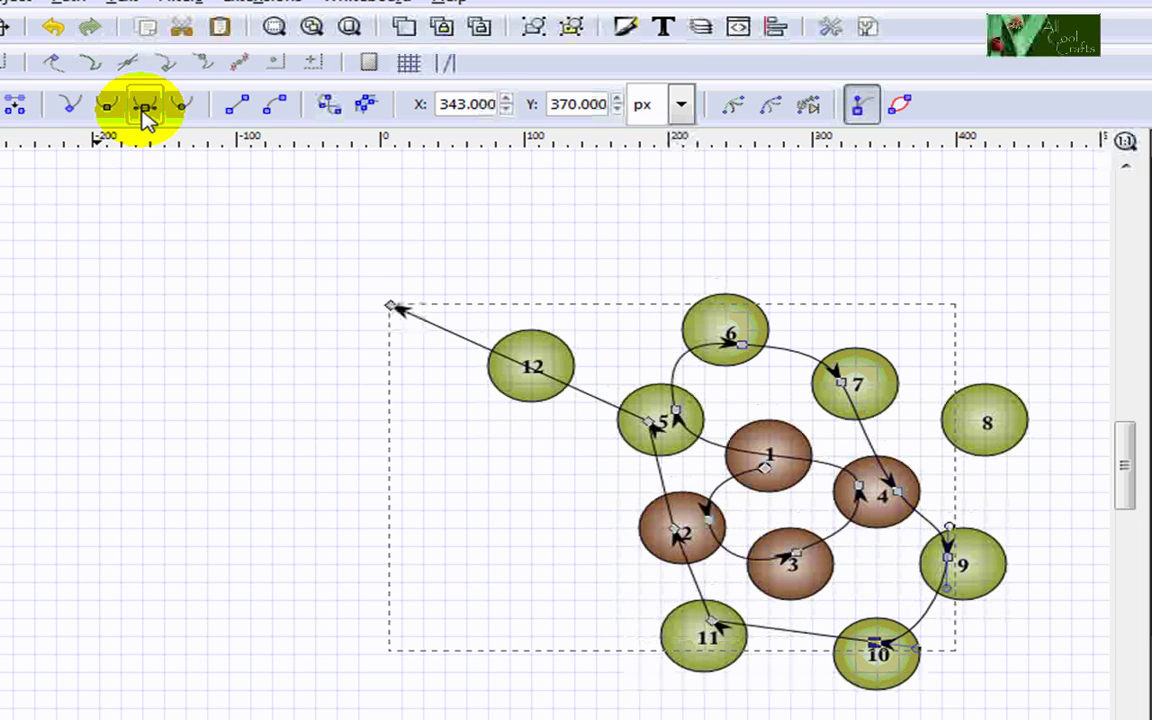
left_click(925, 648)
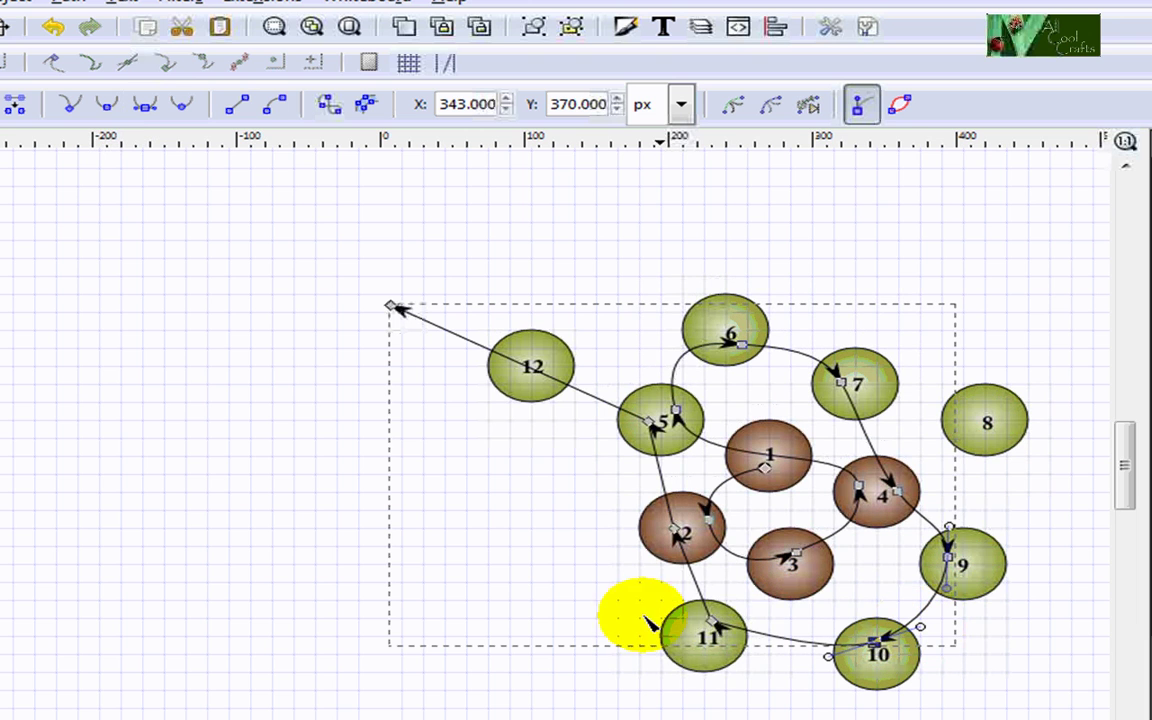
left_click(708, 622)
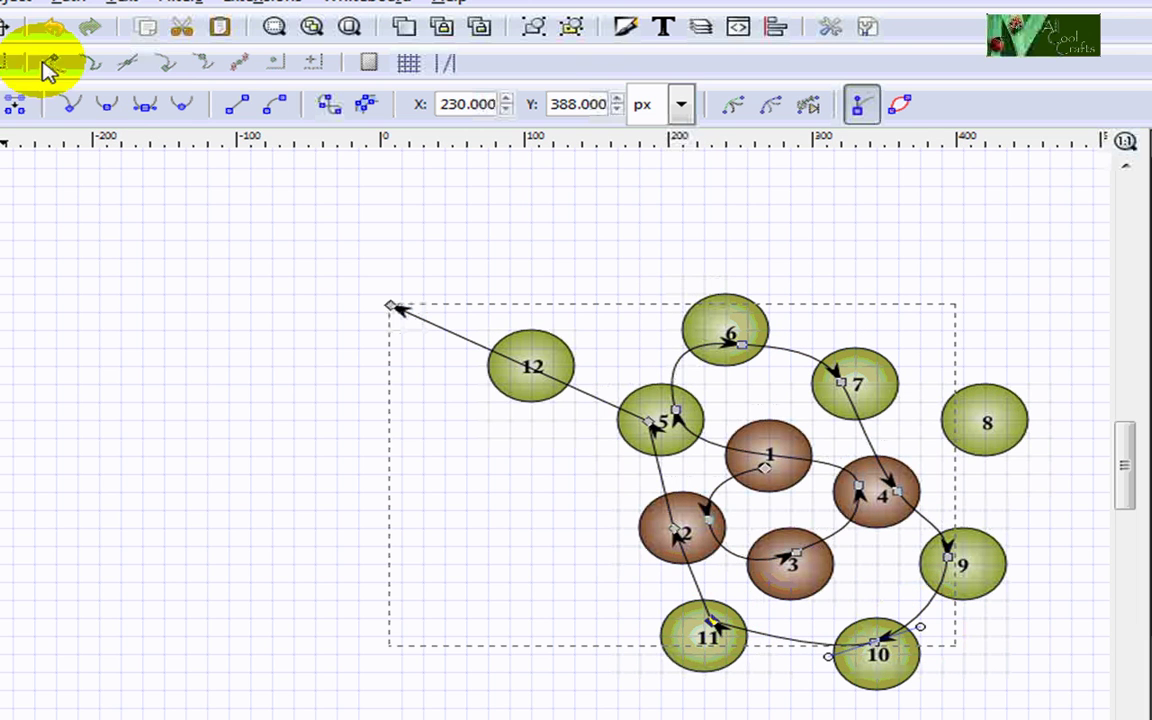
left_click(120, 110)
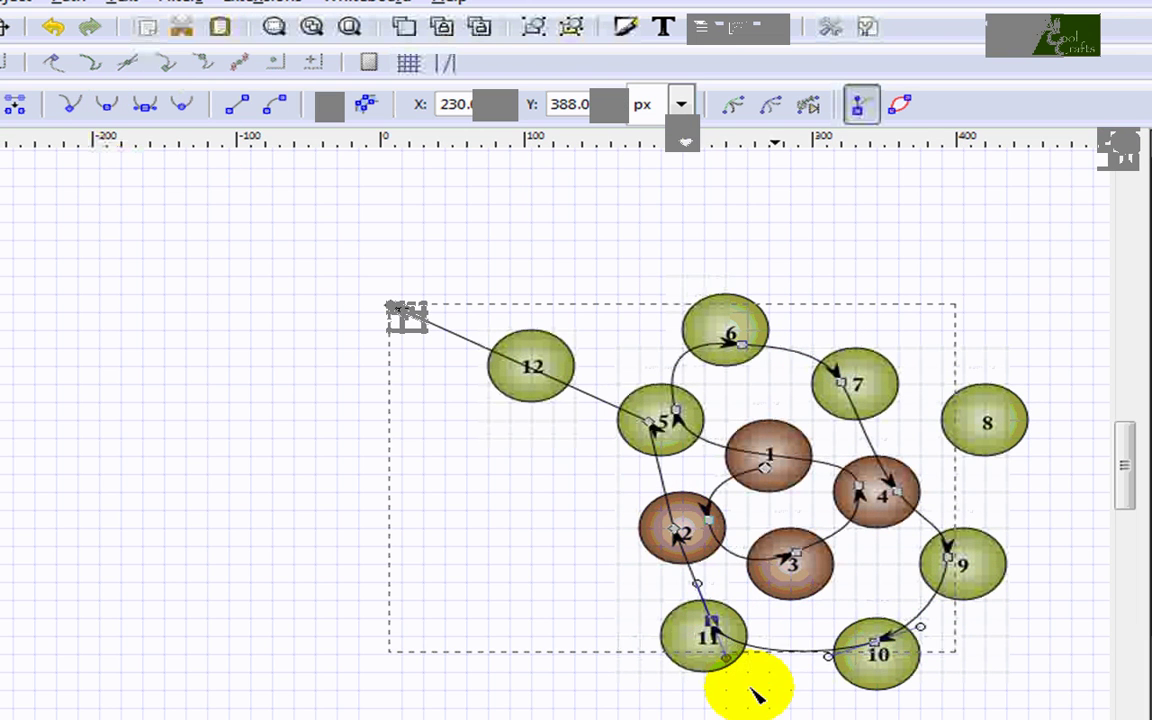
left_click_drag(724, 657, 758, 652)
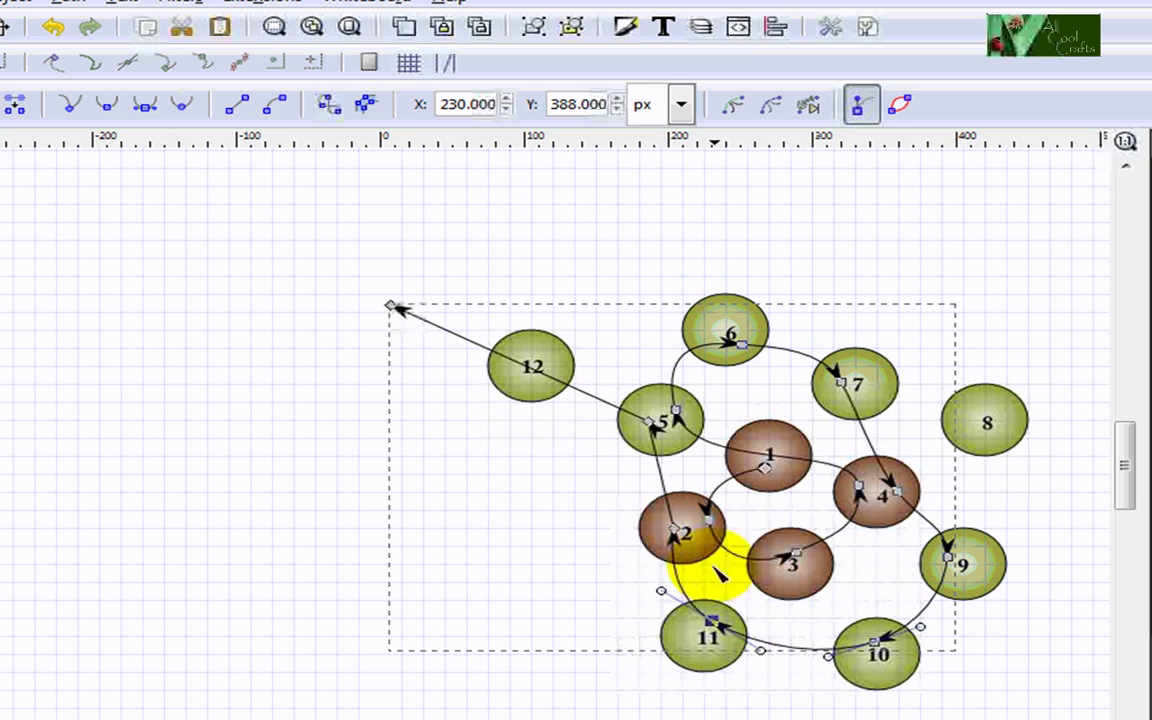
left_click(681, 535)
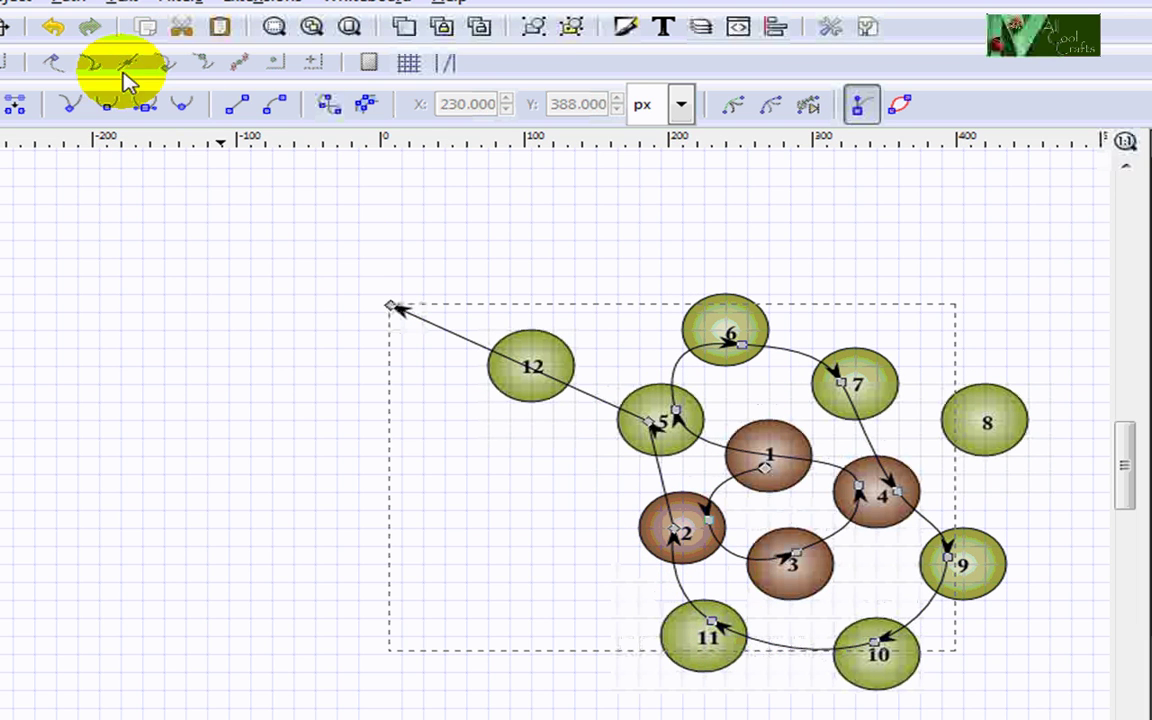
Smooth the circle 2 node so the path curves through it.
left_click(676, 529)
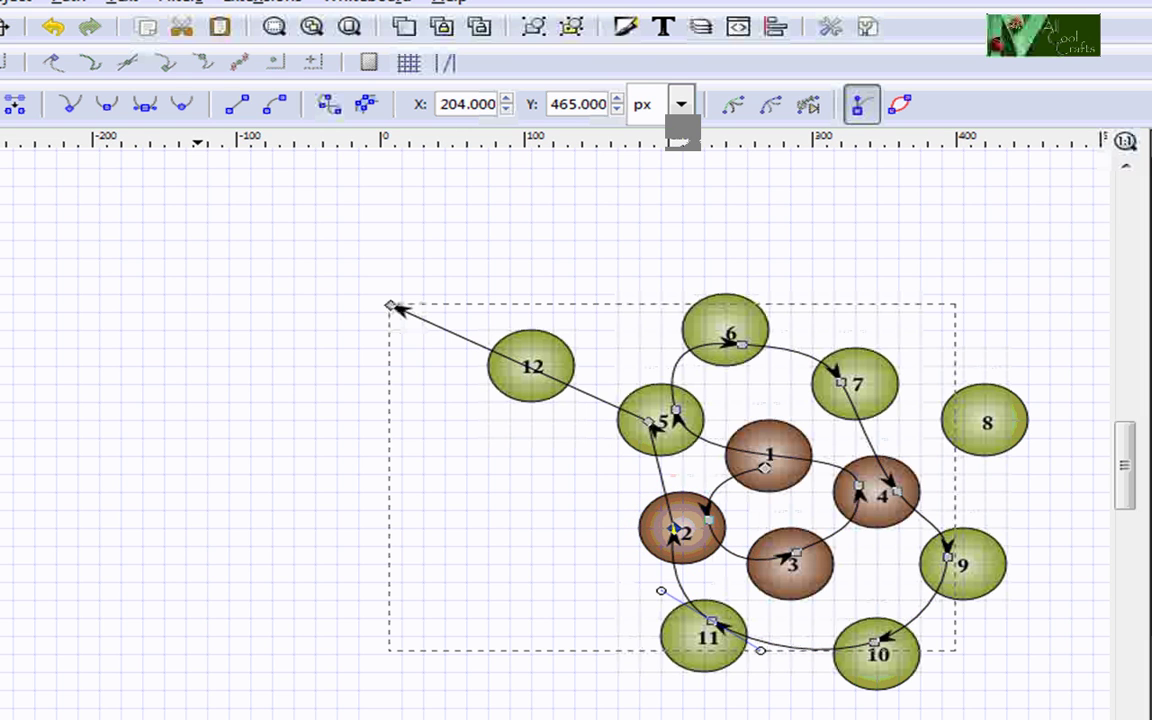
left_click(107, 103)
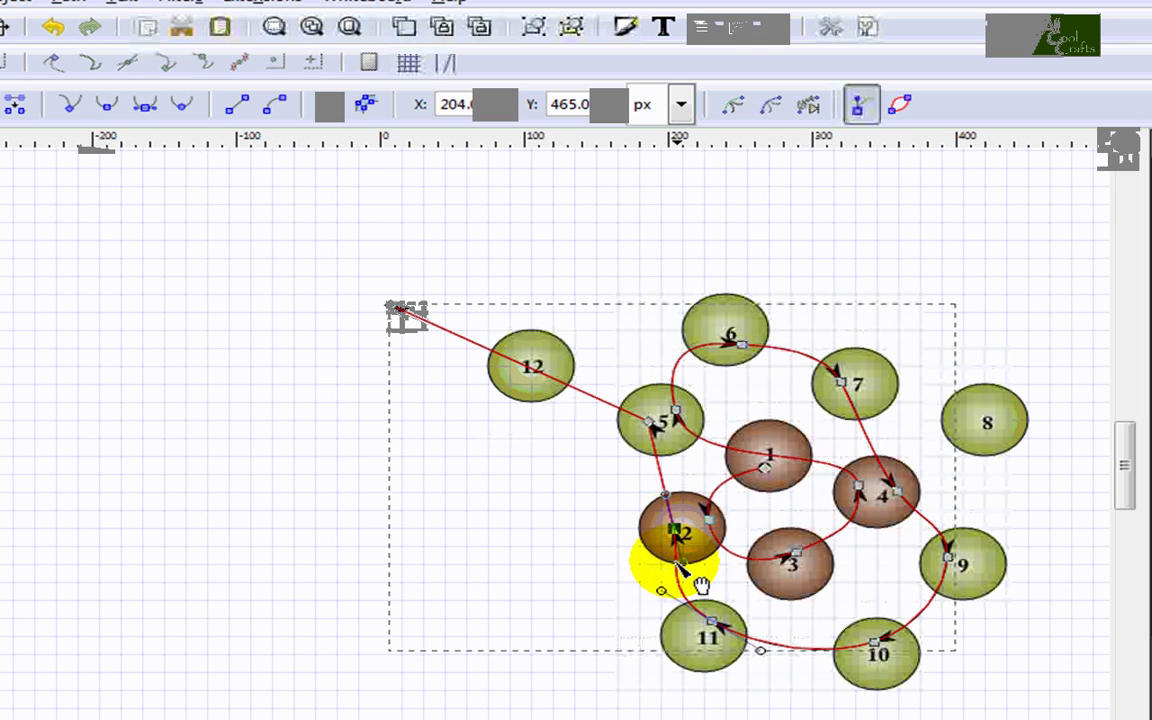
left_click_drag(682, 564, 668, 563)
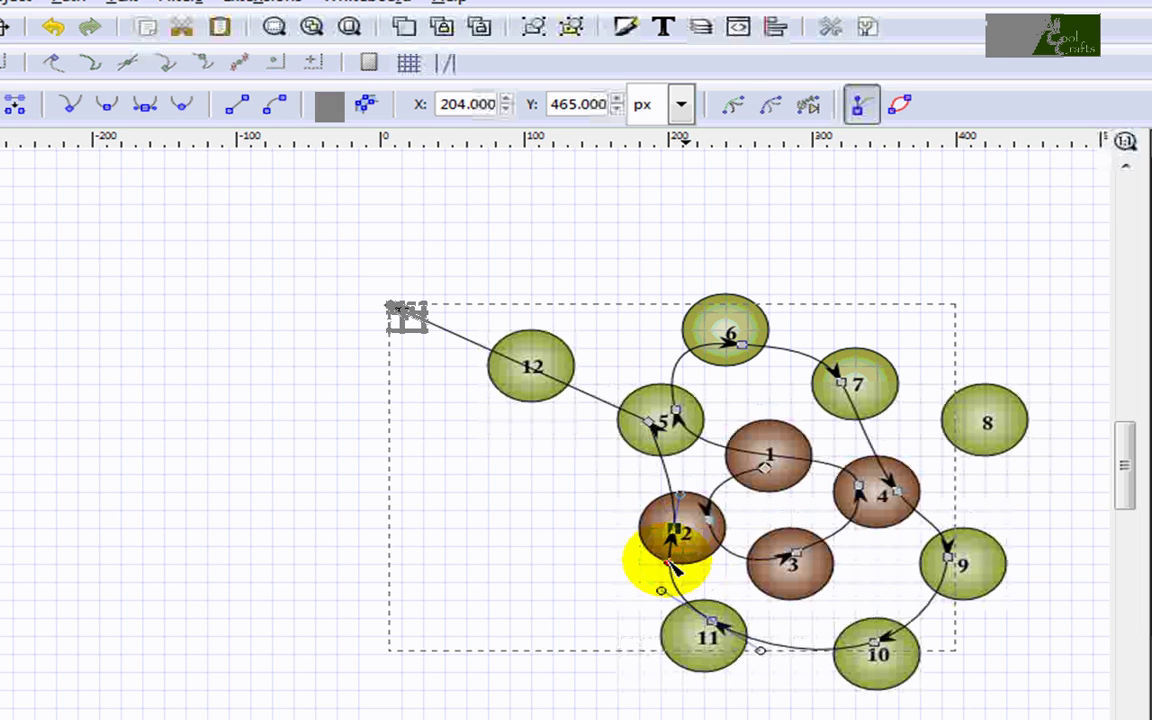
left_click(652, 421)
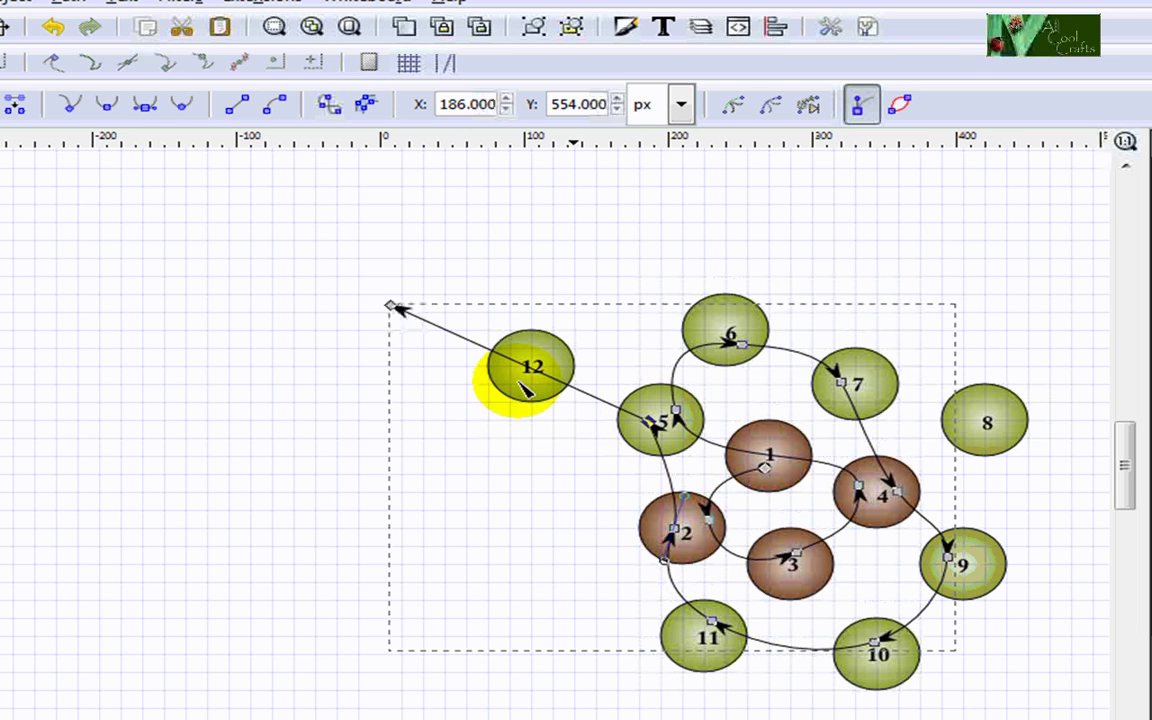
Smooth the circle 5 node and move the arrow-tipped end point slightly lower.
left_click(143, 106)
left_click_drag(709, 448, 686, 471)
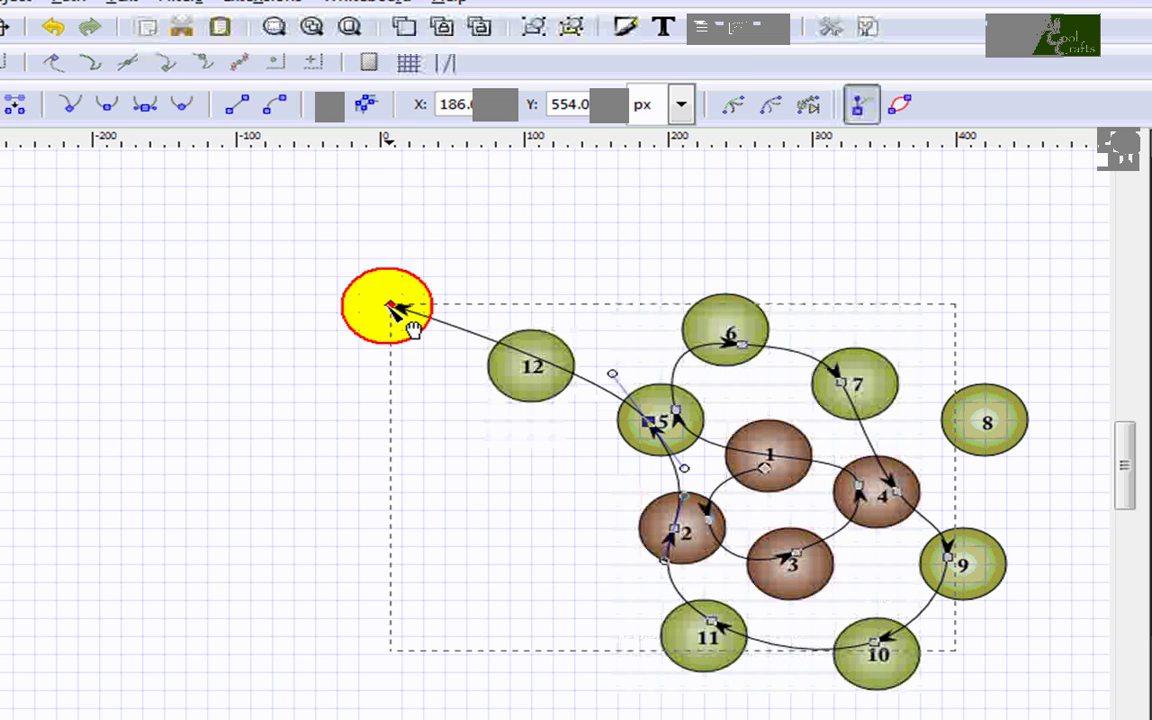
left_click_drag(390, 306, 358, 316)
left_click_drag(349, 336, 383, 334)
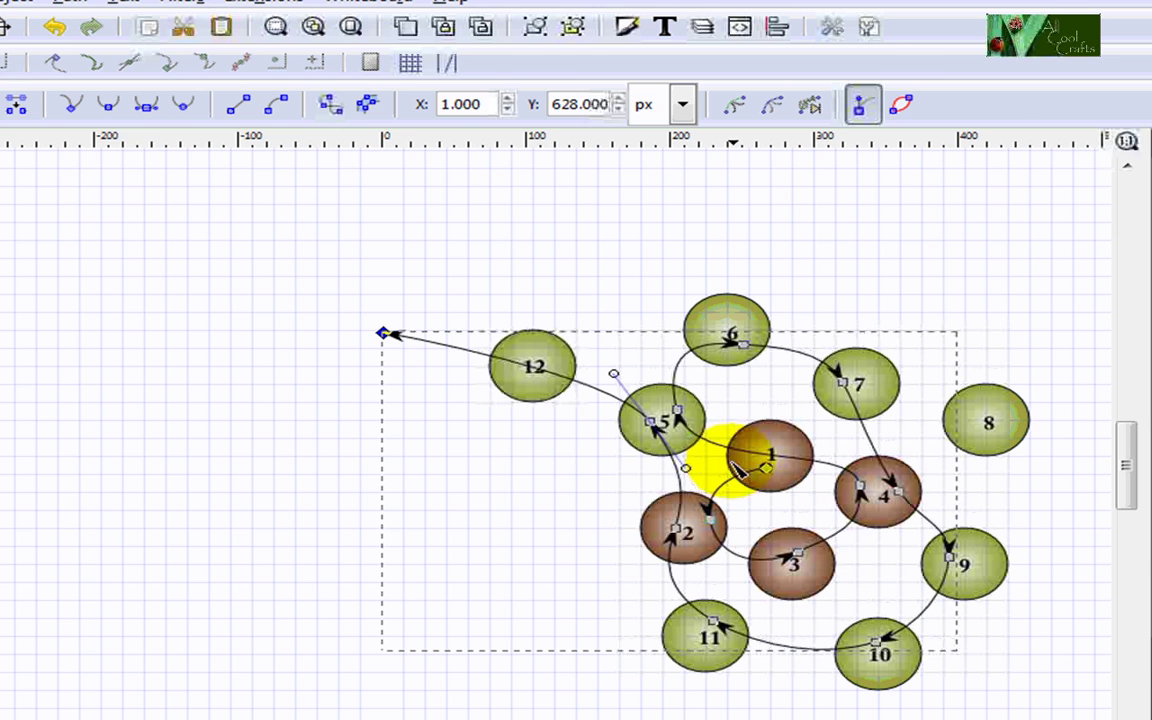
left_click(0, 167)
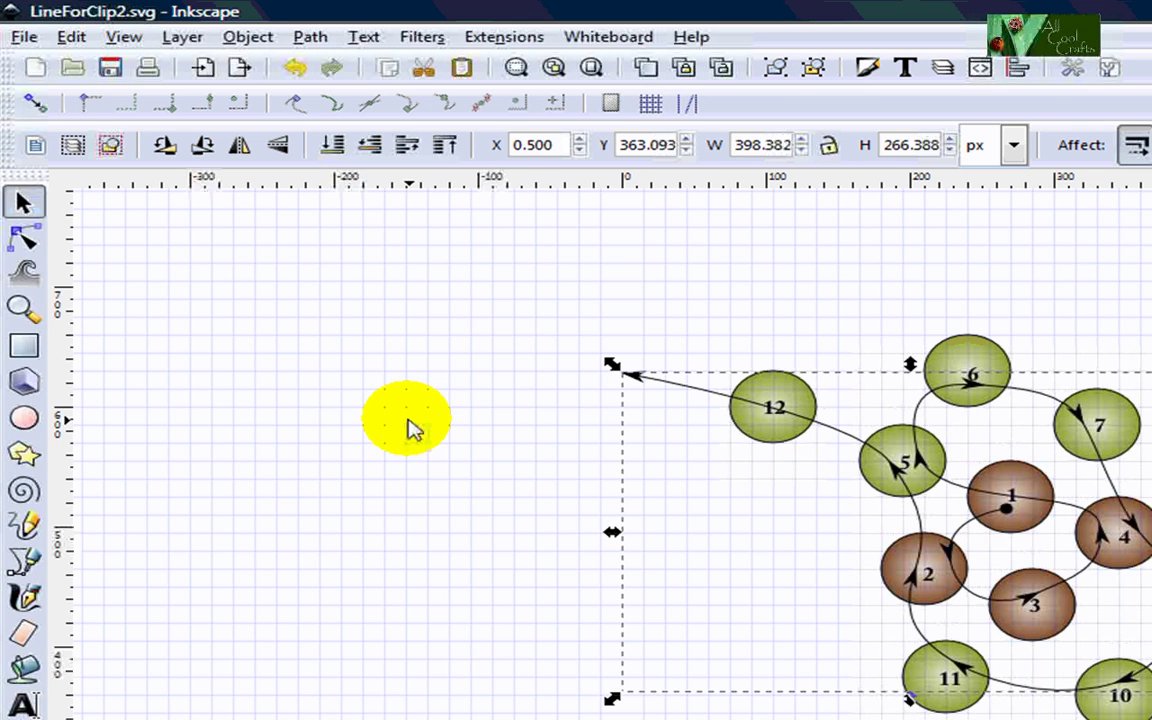
Reselect the curved arrow path and display its nodes with the Node tool.
left_click(410, 428)
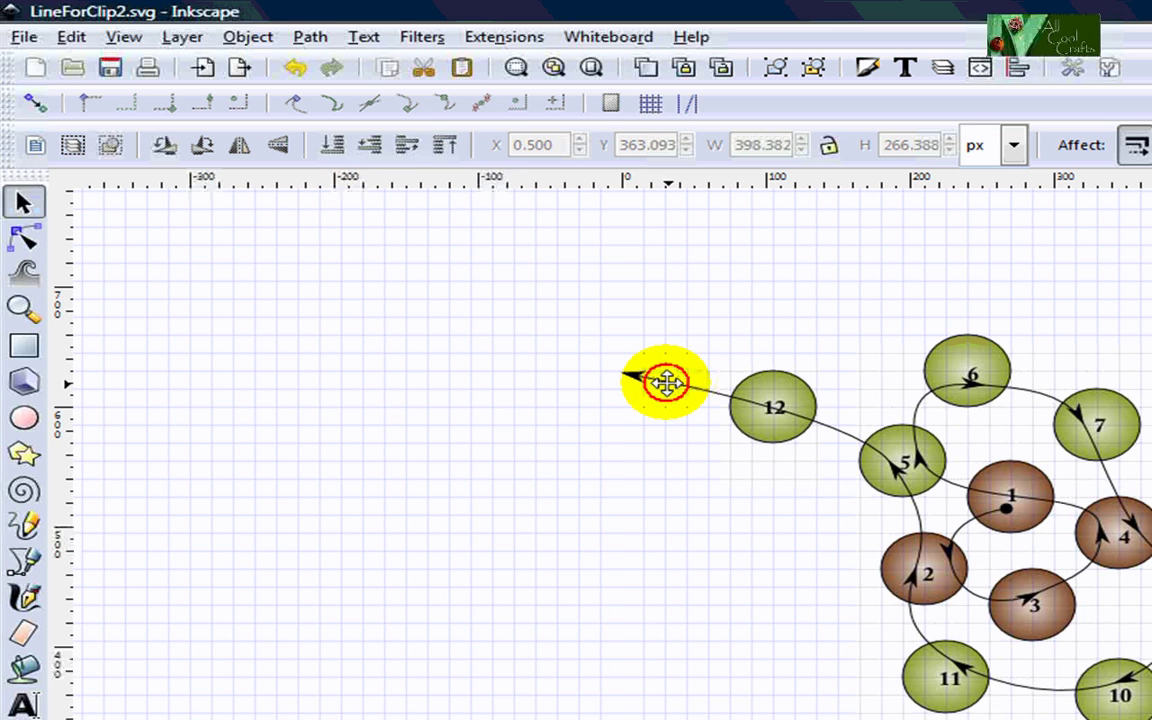
left_click(666, 382)
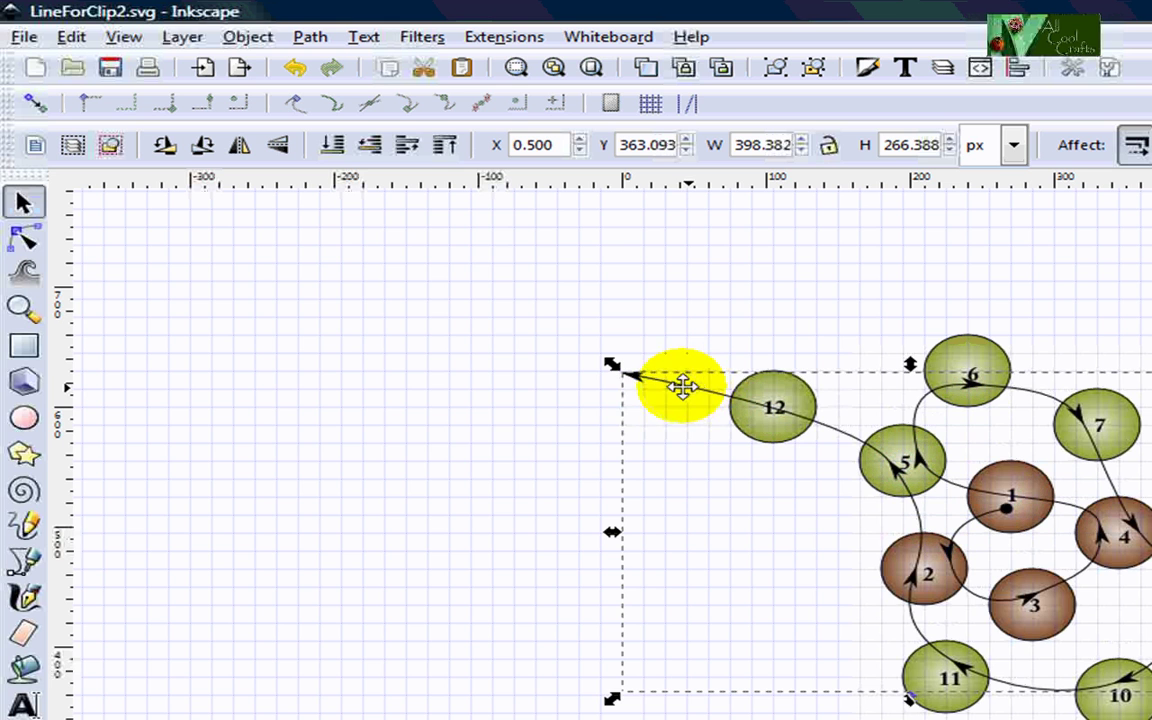
left_click(26, 240)
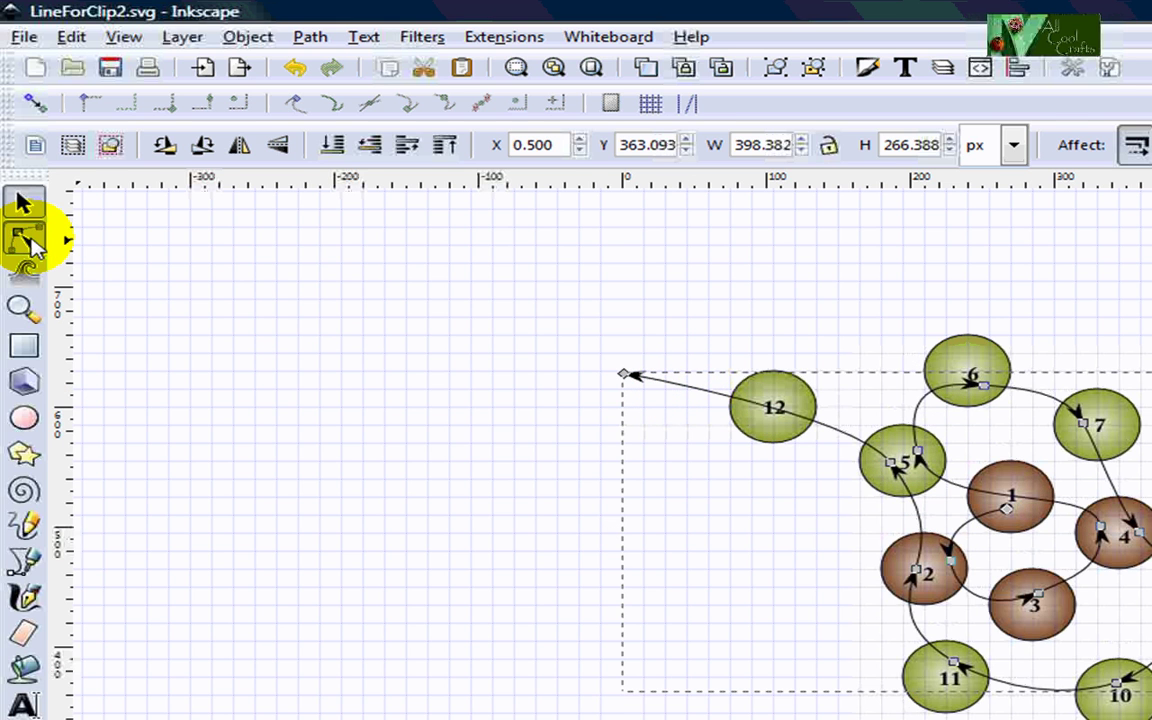
Select the path node beside circle 6 so its curve handles appear.
left_click(984, 387)
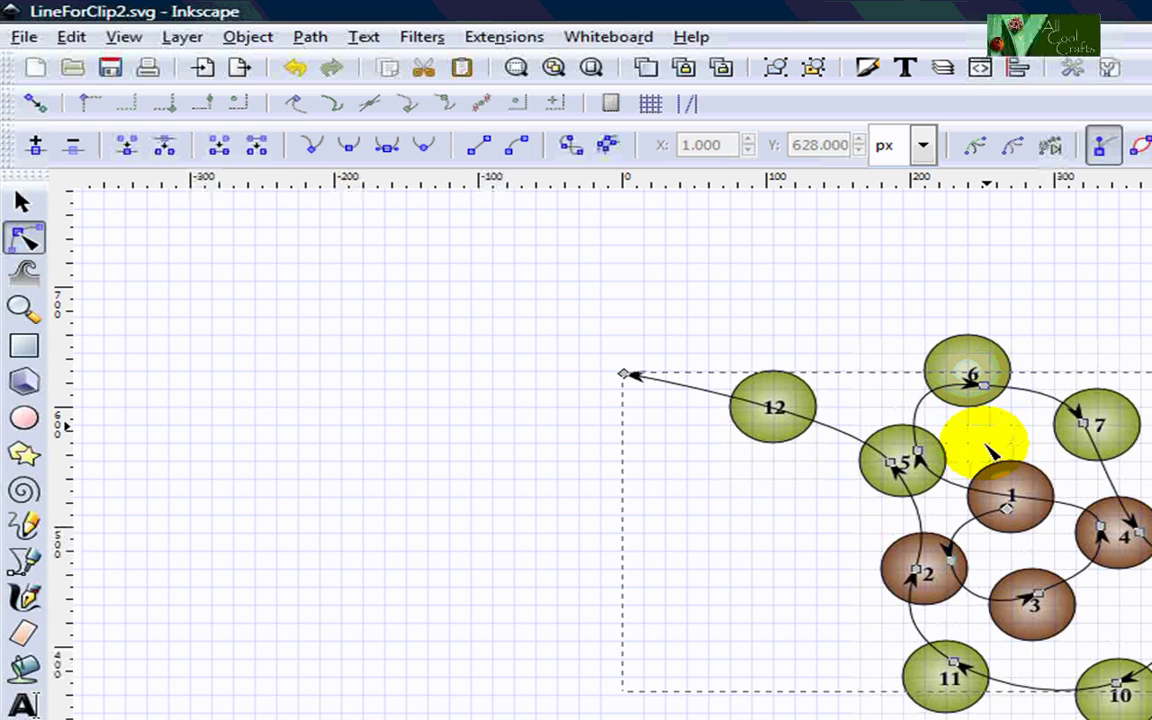
left_click(926, 404)
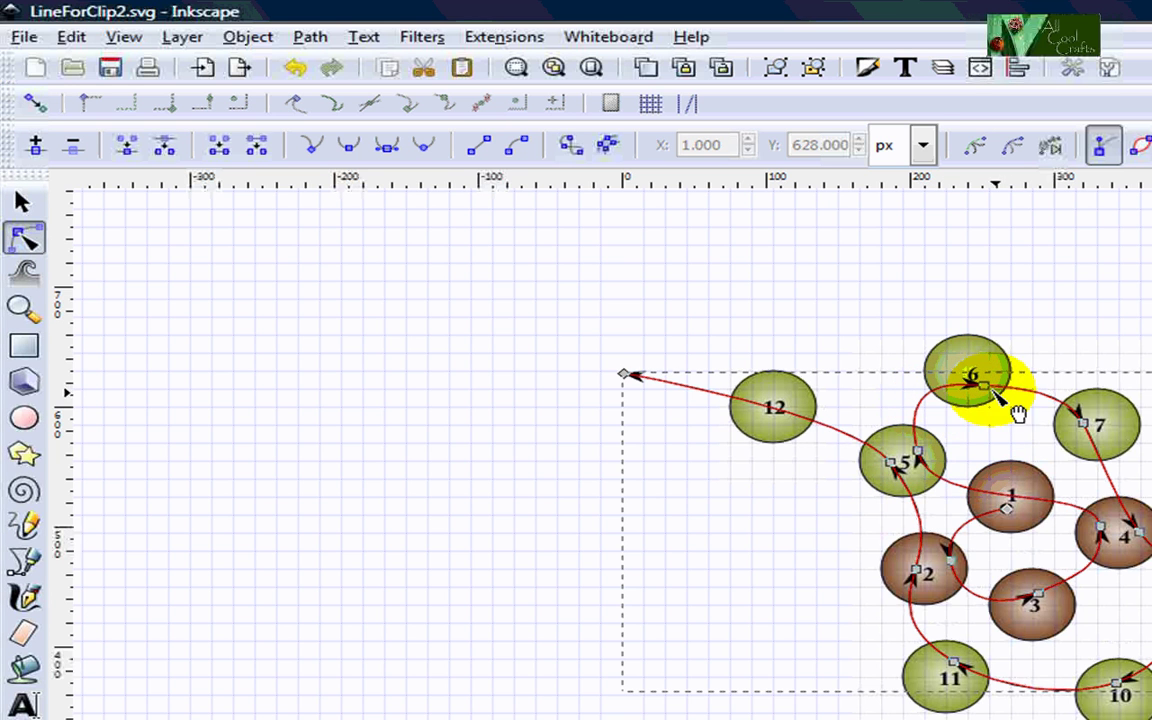
left_click(918, 451)
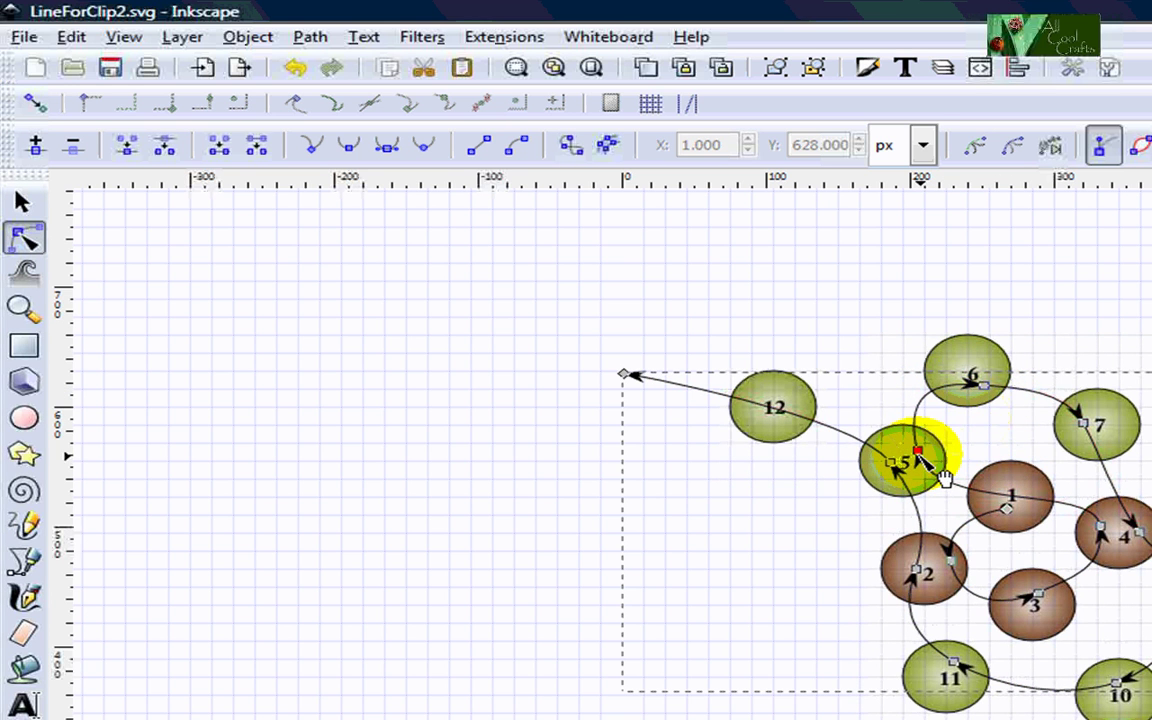
left_click(984, 387)
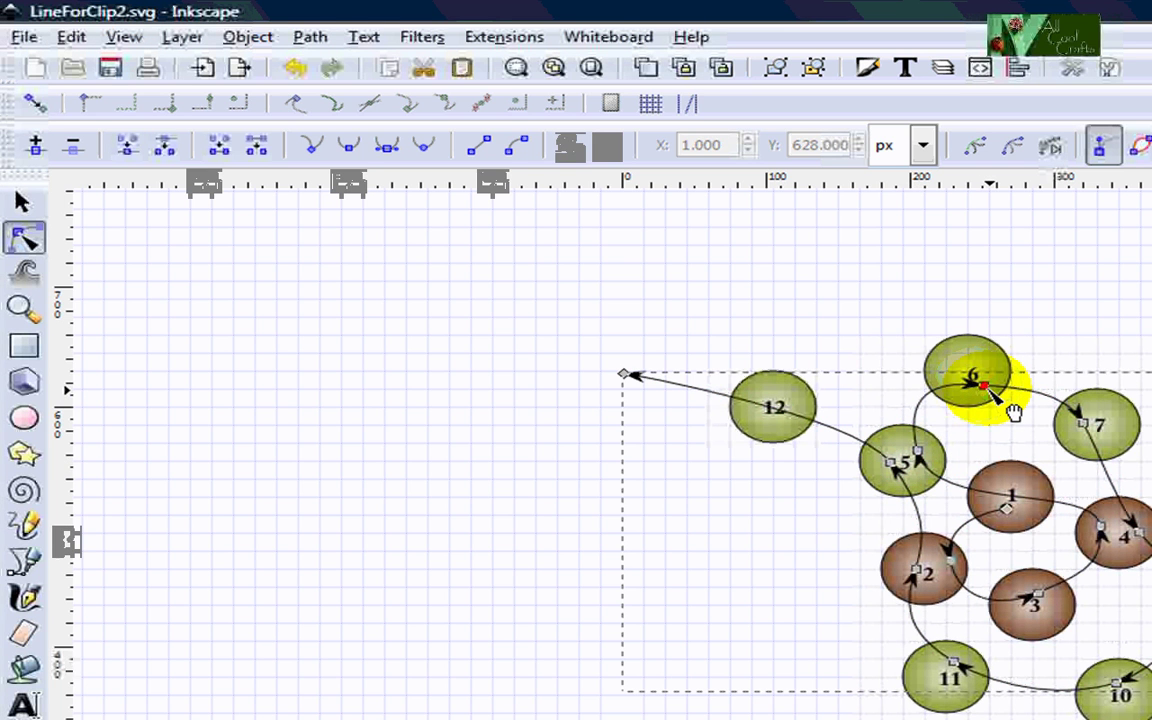
left_click(985, 386)
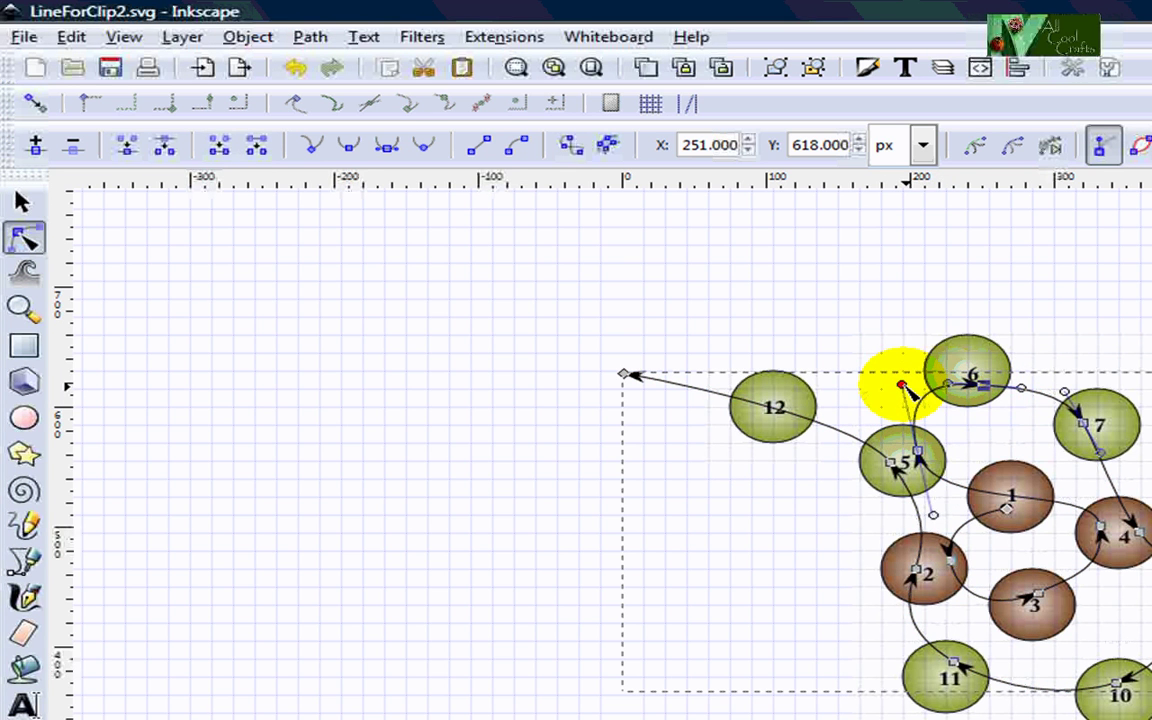
Smooth the curve by adjusting the handle and segment near circle 5, then deselect the path.
left_click_drag(903, 386, 914, 387)
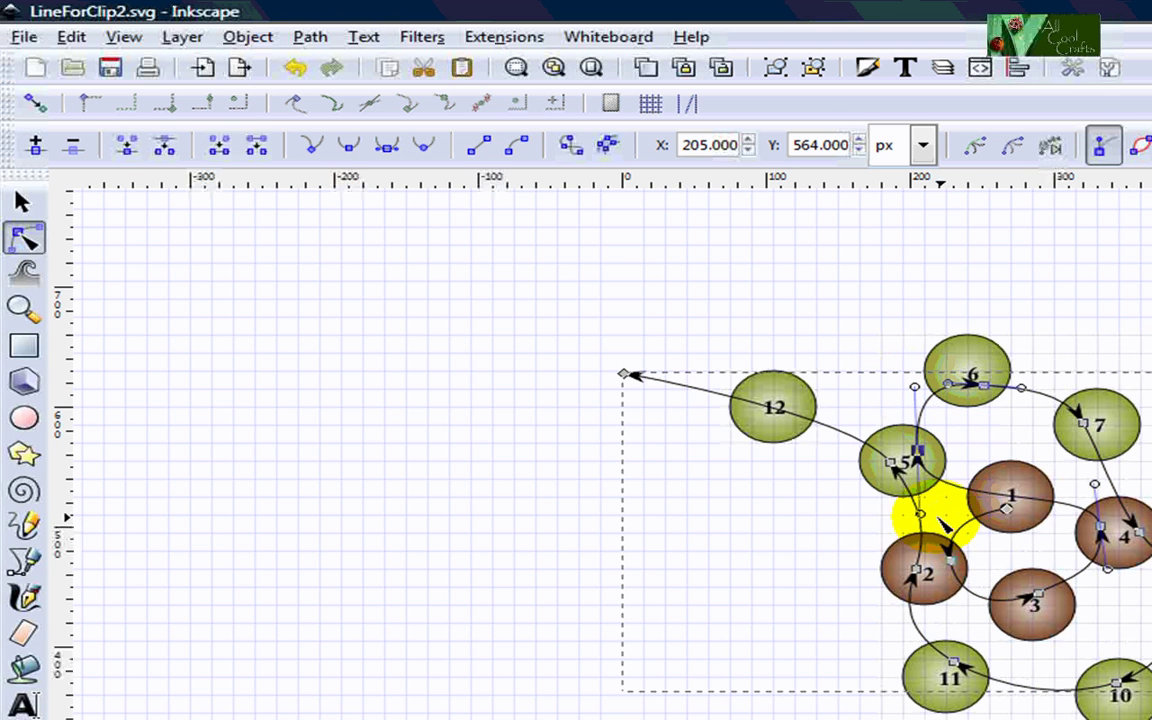
left_click_drag(920, 514, 927, 505)
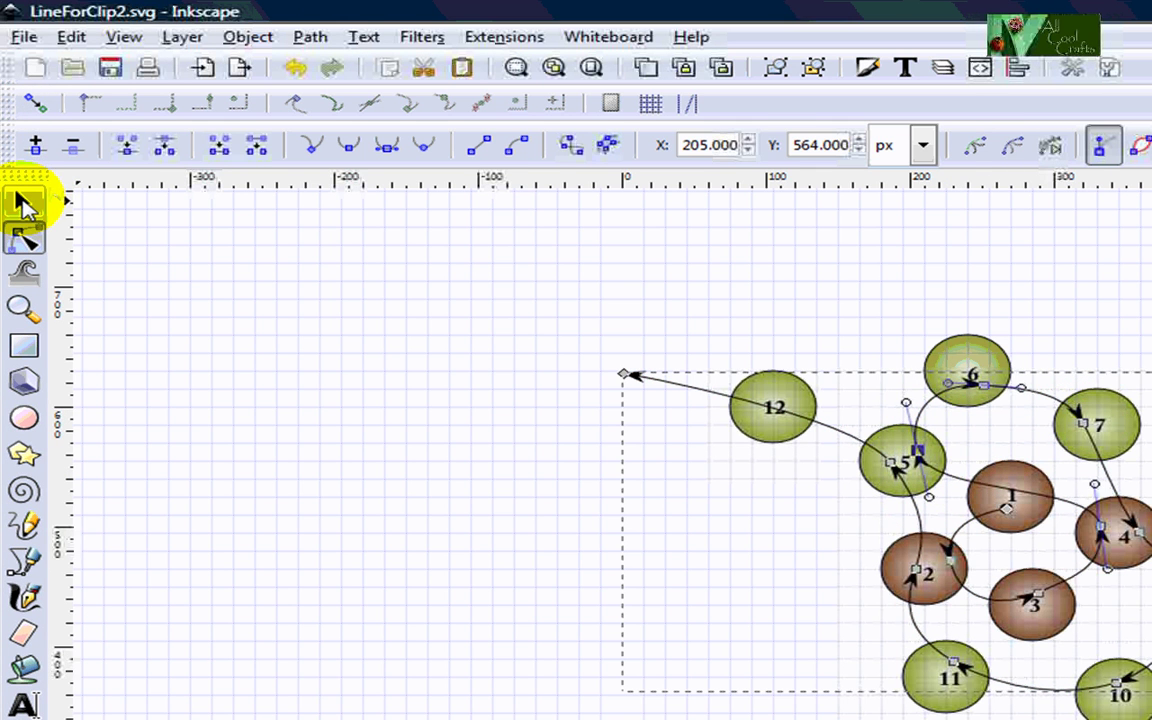
left_click(24, 204)
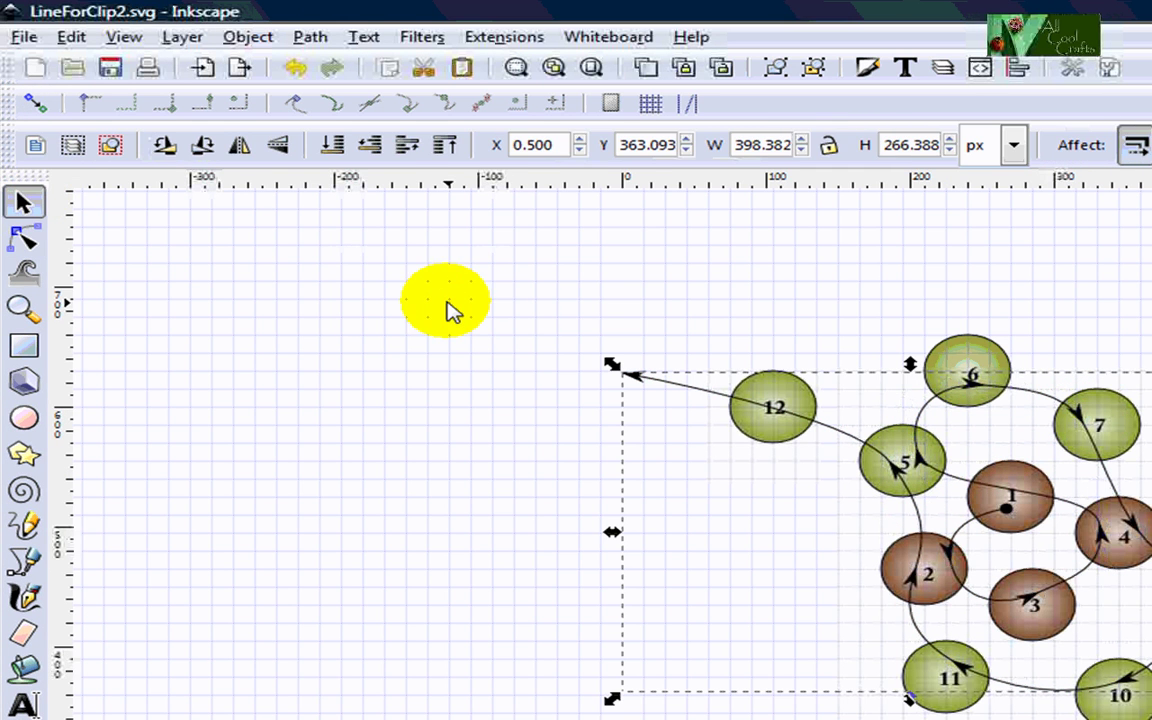
left_click(446, 309)
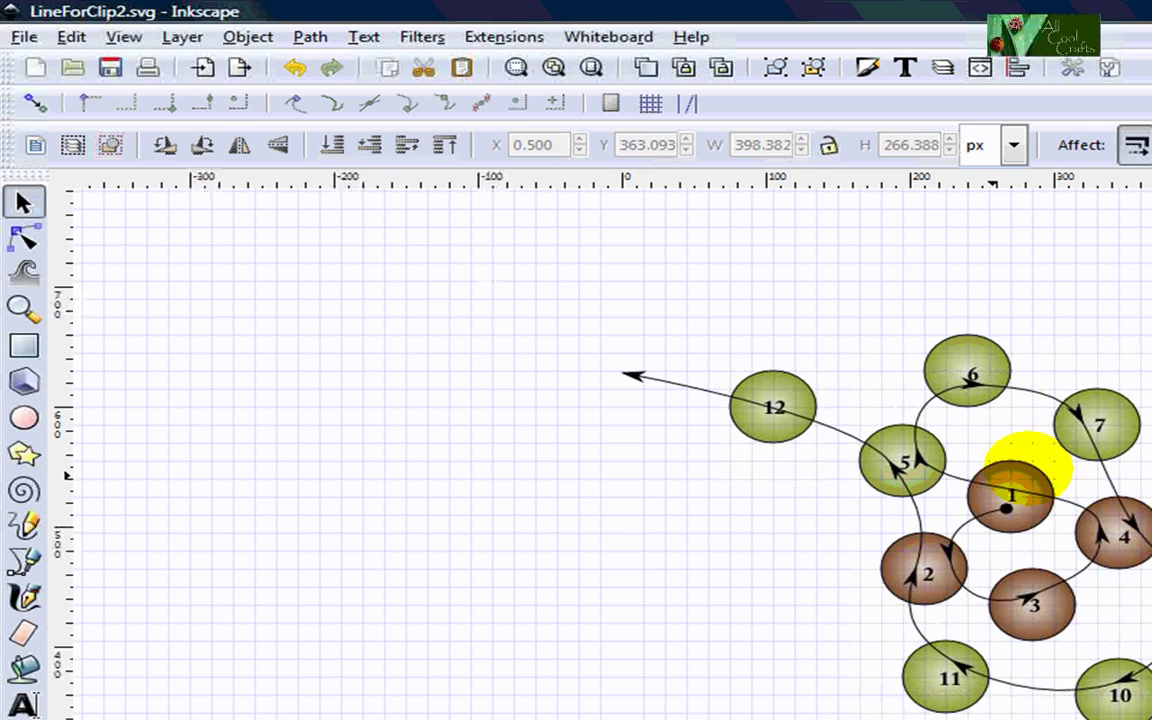